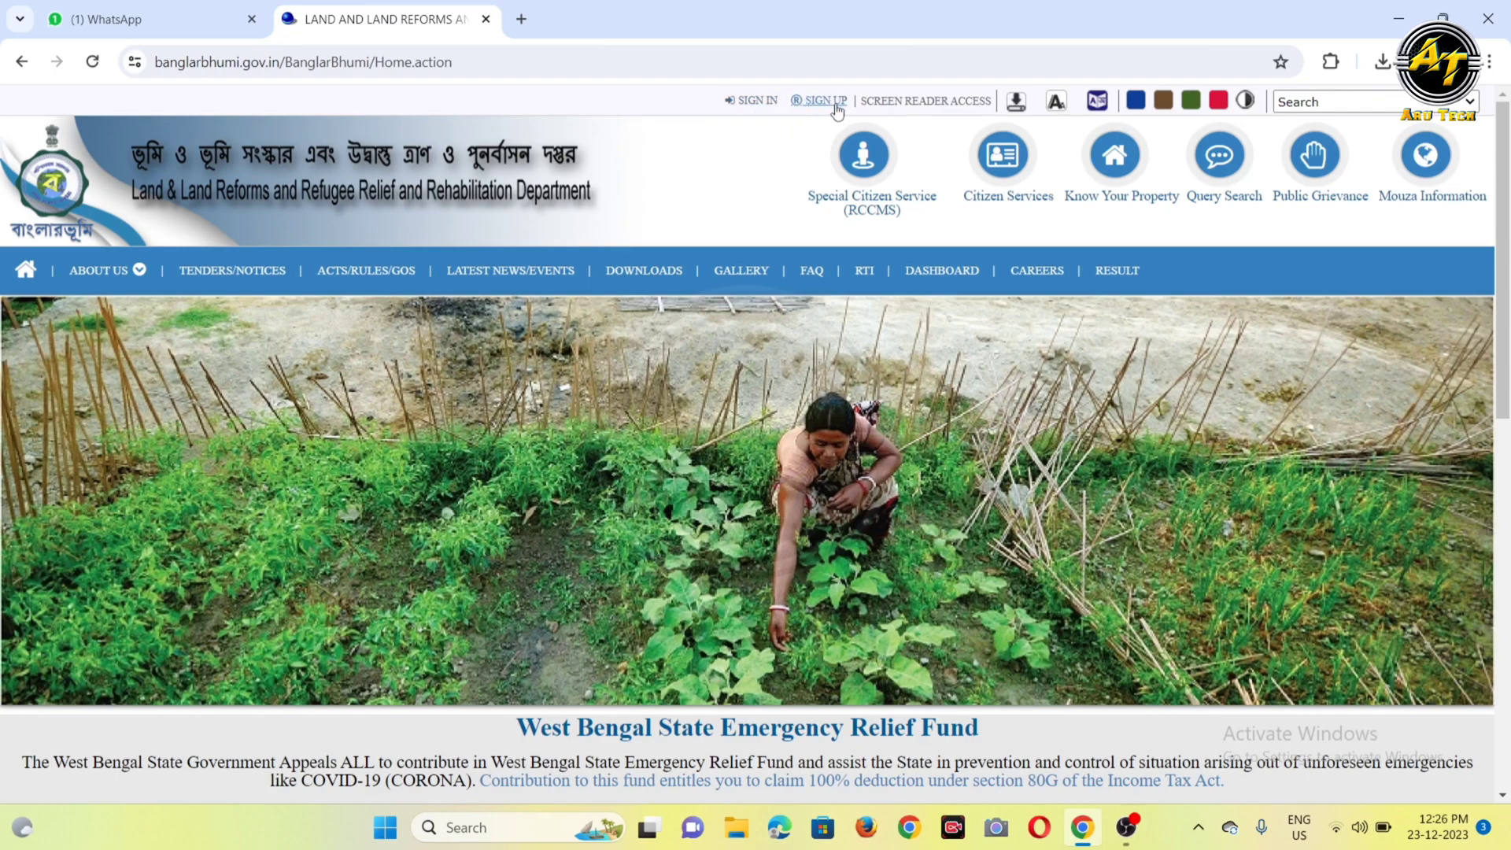
# Step: Sign in to the citizen account with the prefilled credentials after entering the displayed captcha
pyautogui.click(760, 104)
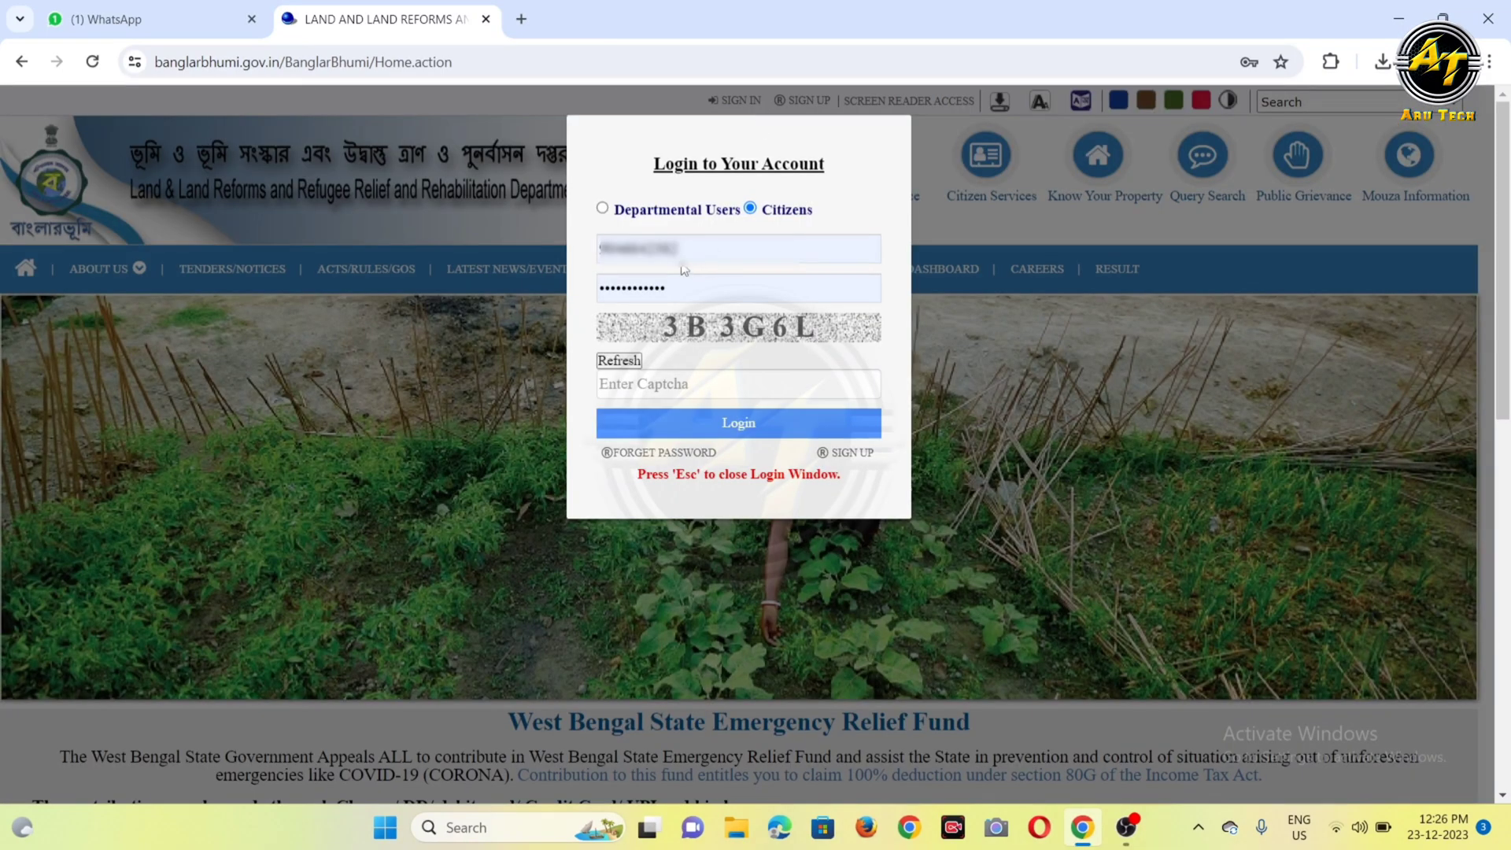
pyautogui.click(683, 292)
pyautogui.click(660, 384)
pyautogui.write('3')
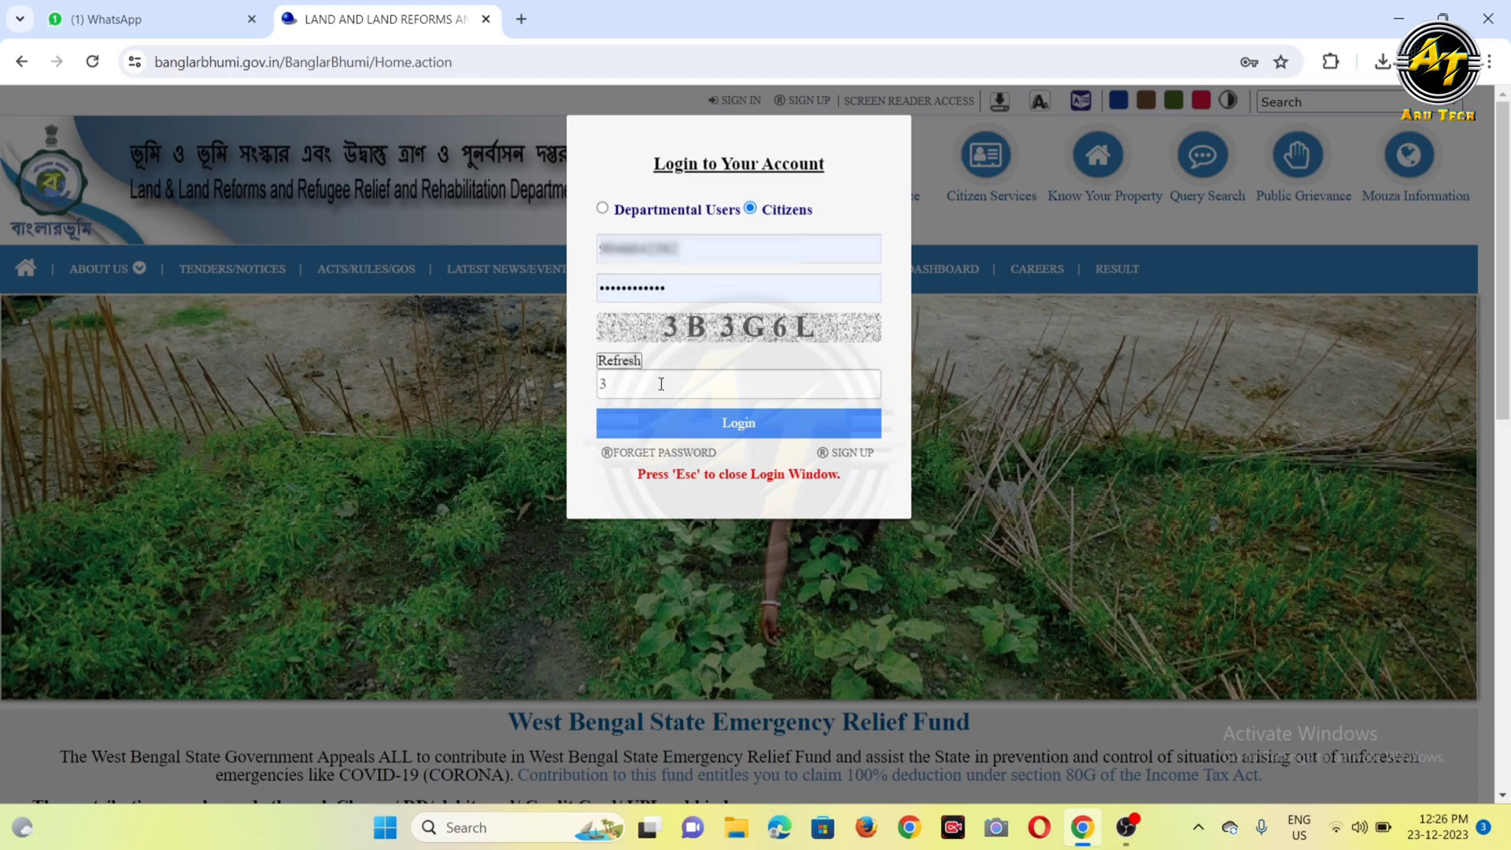
pyautogui.write('B3G6L')
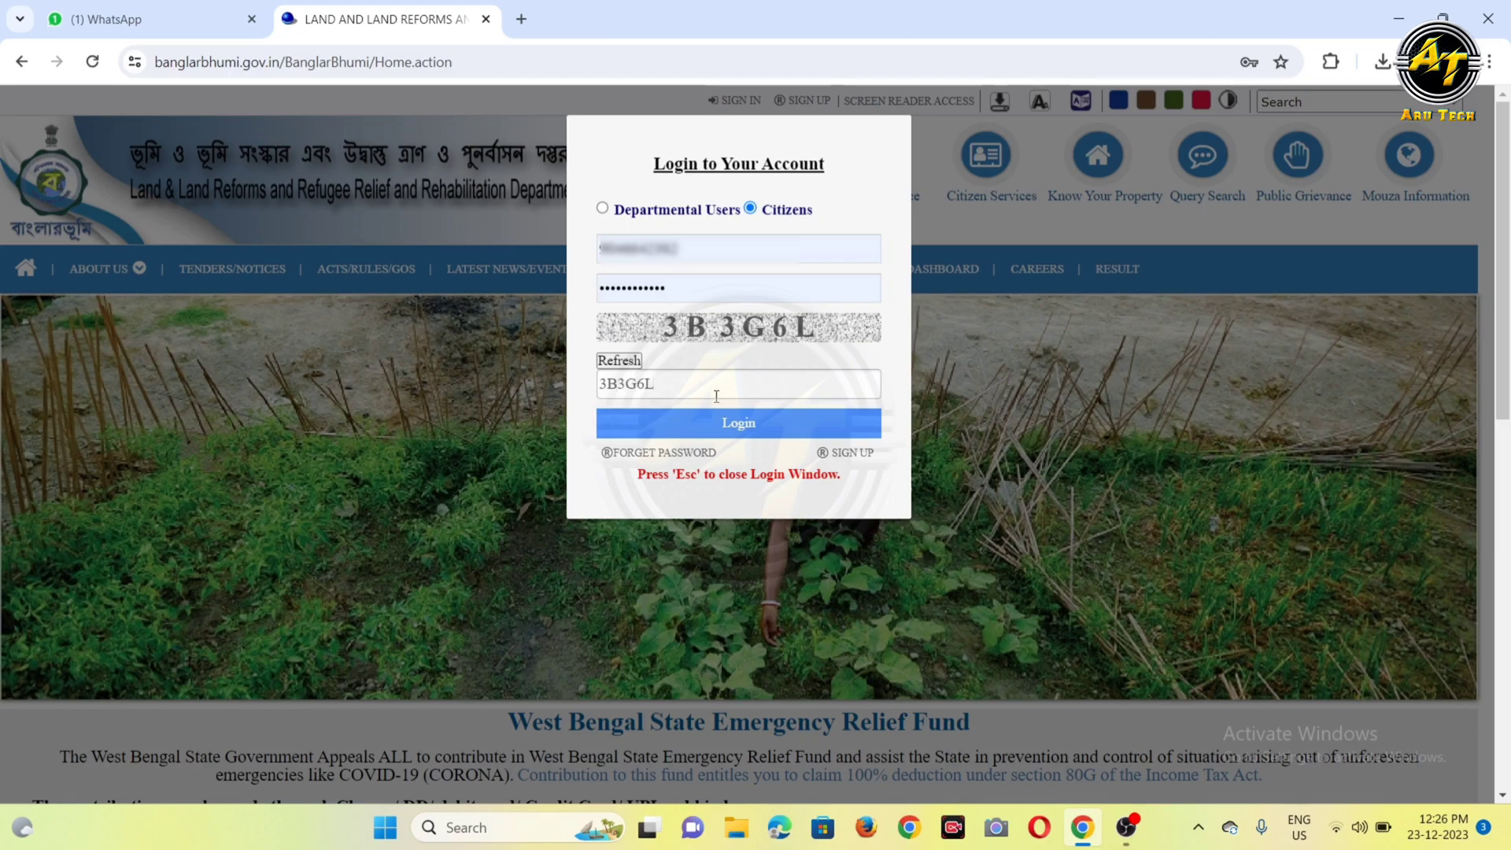
pyautogui.click(732, 428)
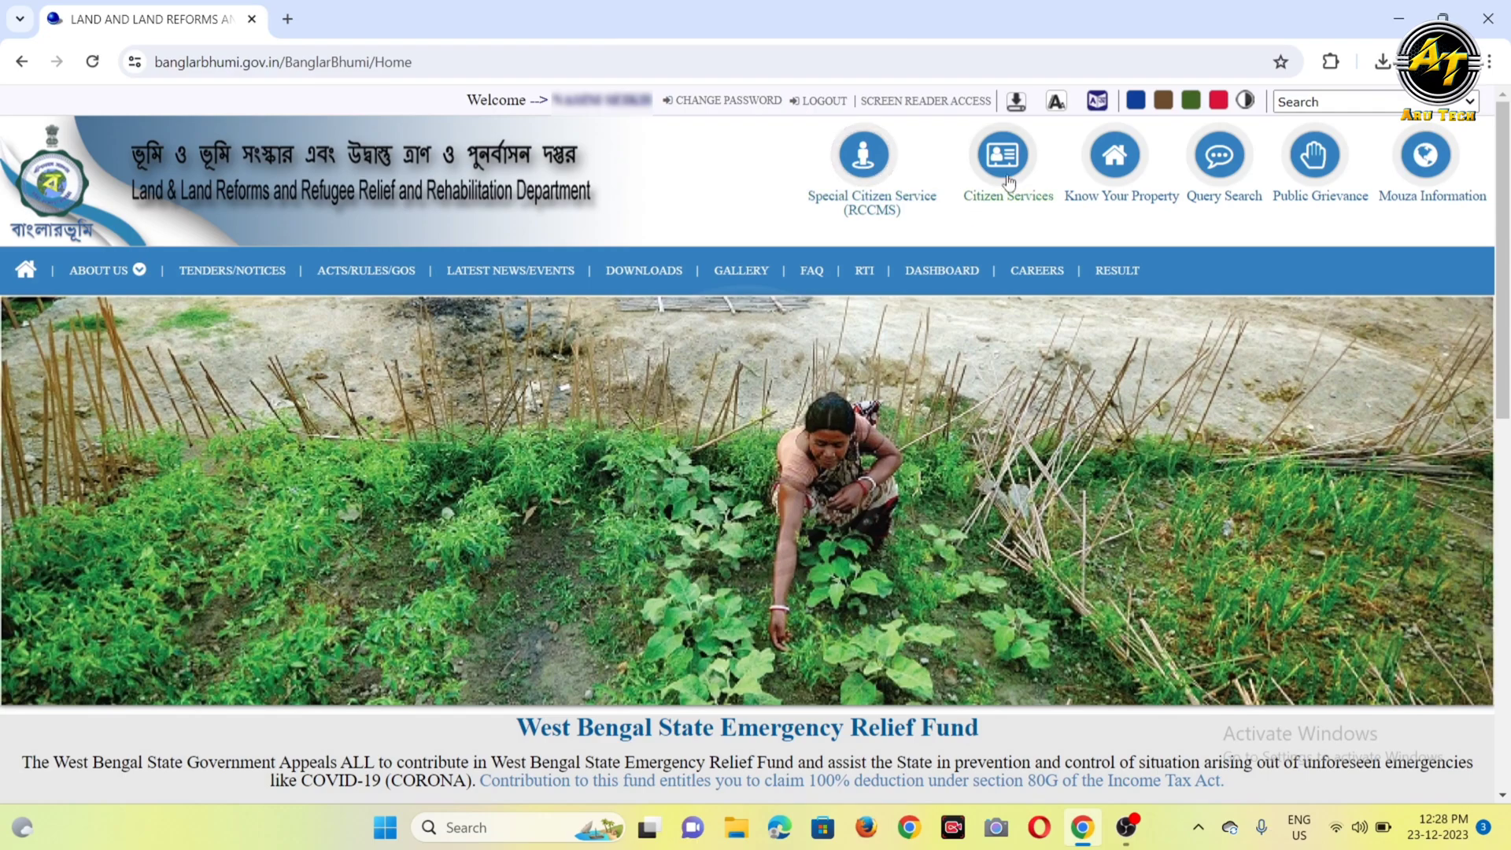
# Step: Open the Warish Application form from the online applications of the Special Citizen Service (RCCMS)
pyautogui.click(872, 174)
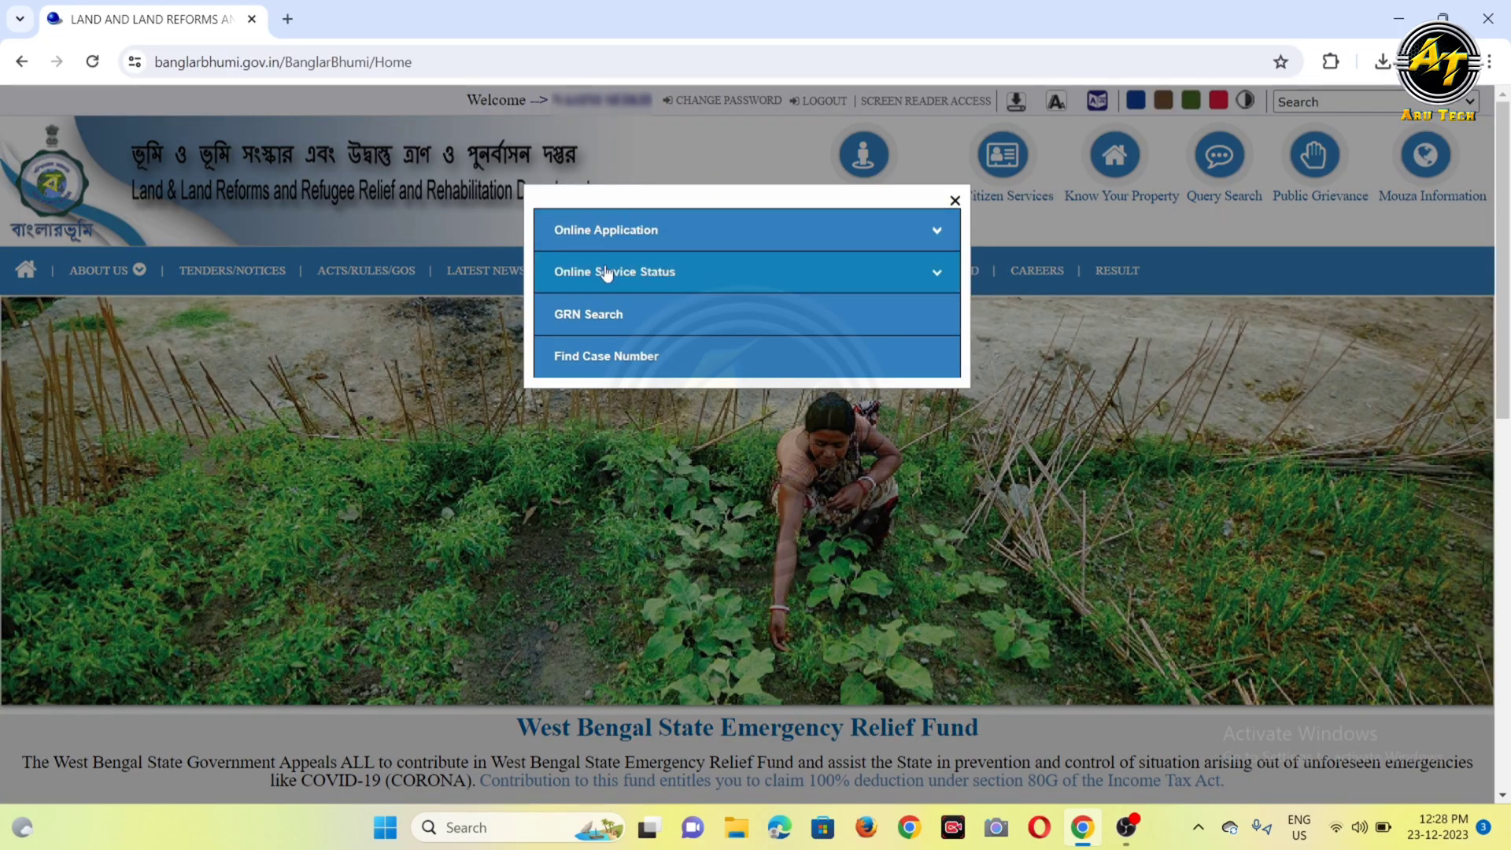
pyautogui.click(646, 236)
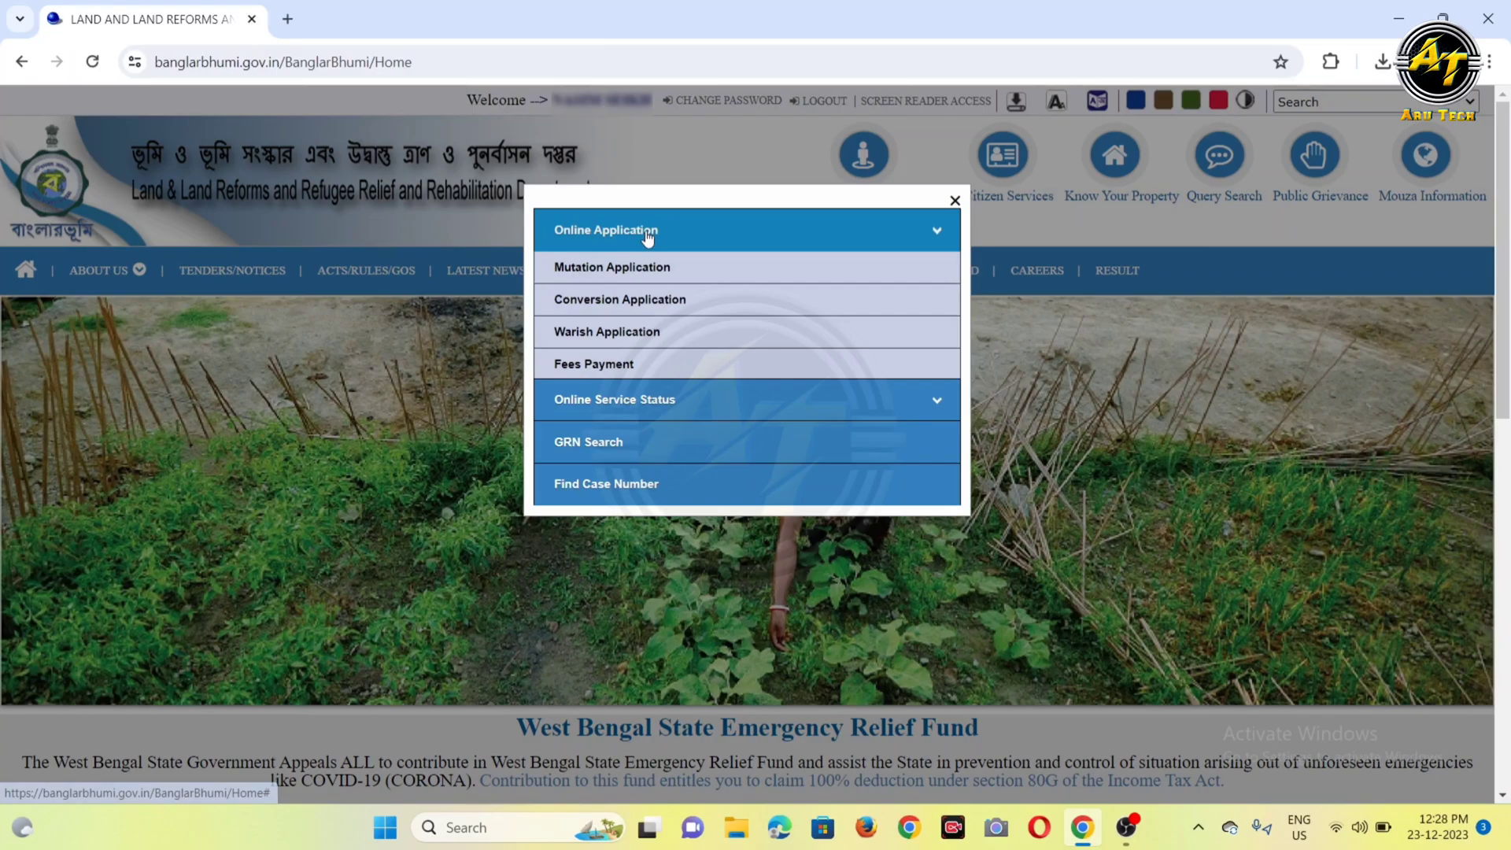
pyautogui.click(622, 339)
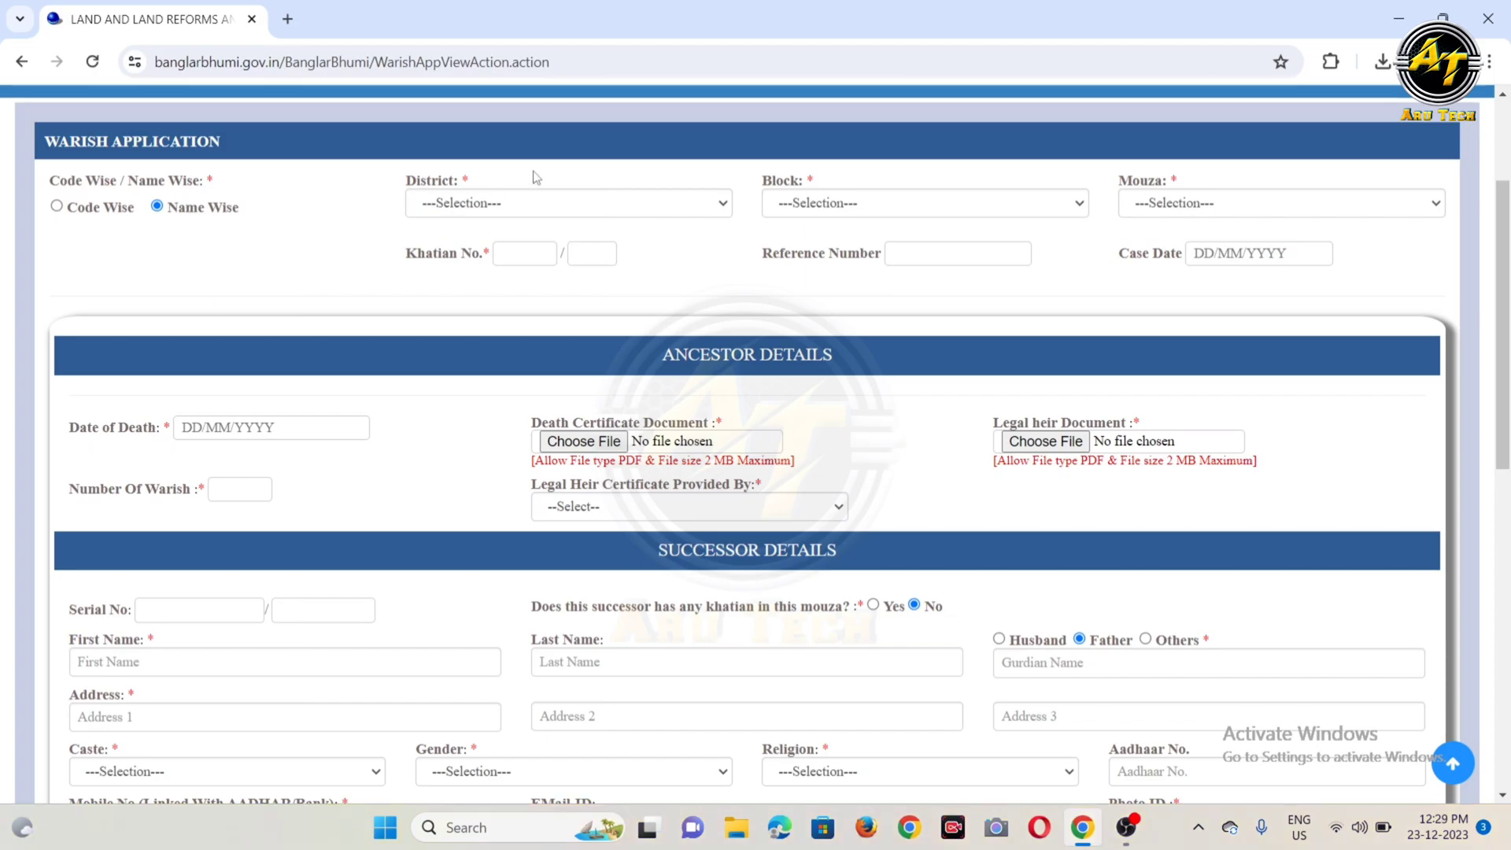
# Step: Set the application's district to BANKURA and its block to BISHNUPUR
pyautogui.click(519, 203)
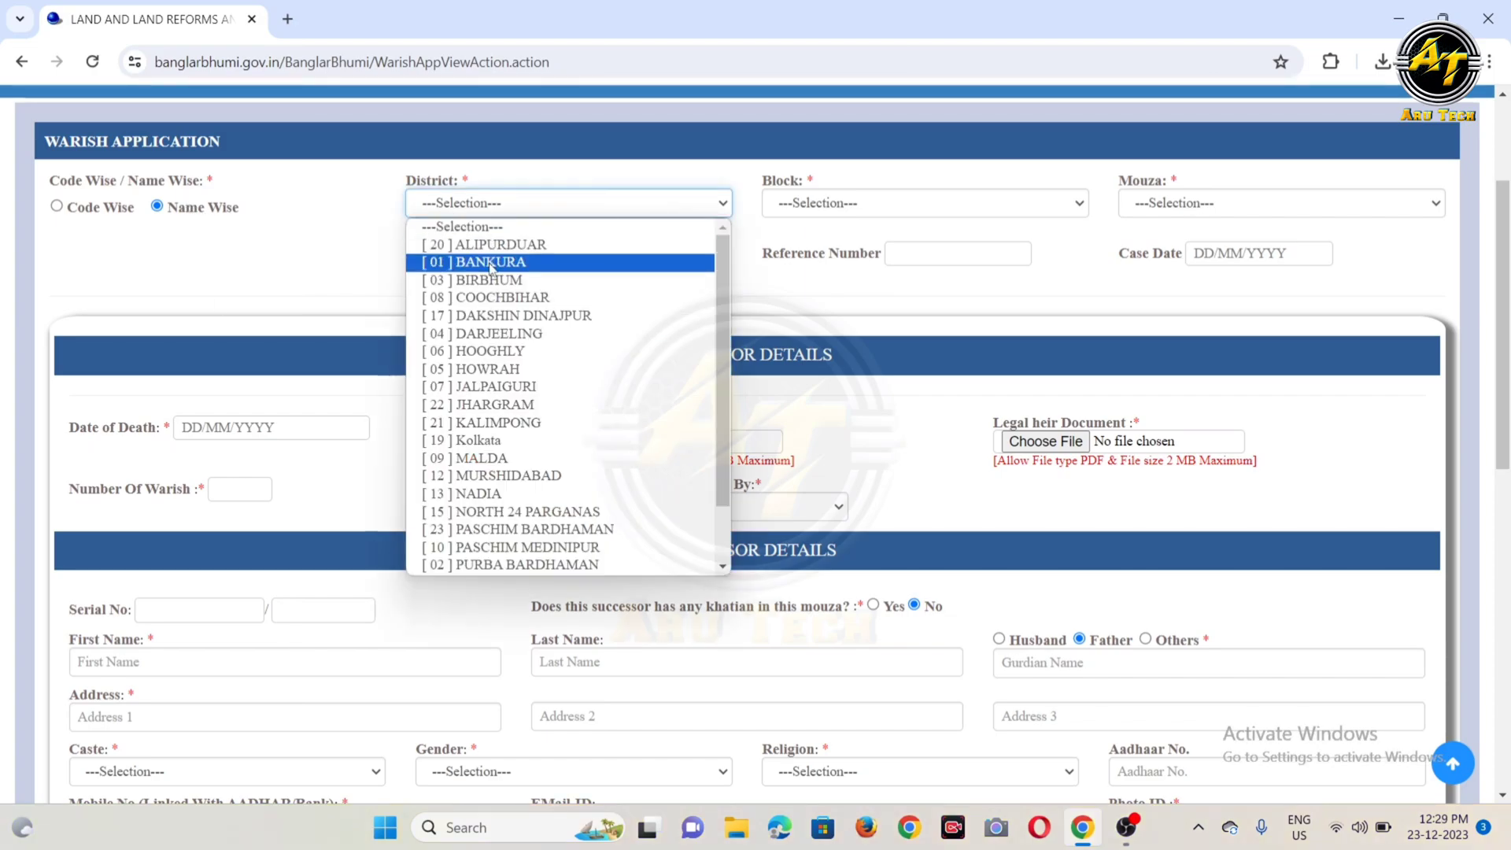
pyautogui.click(494, 262)
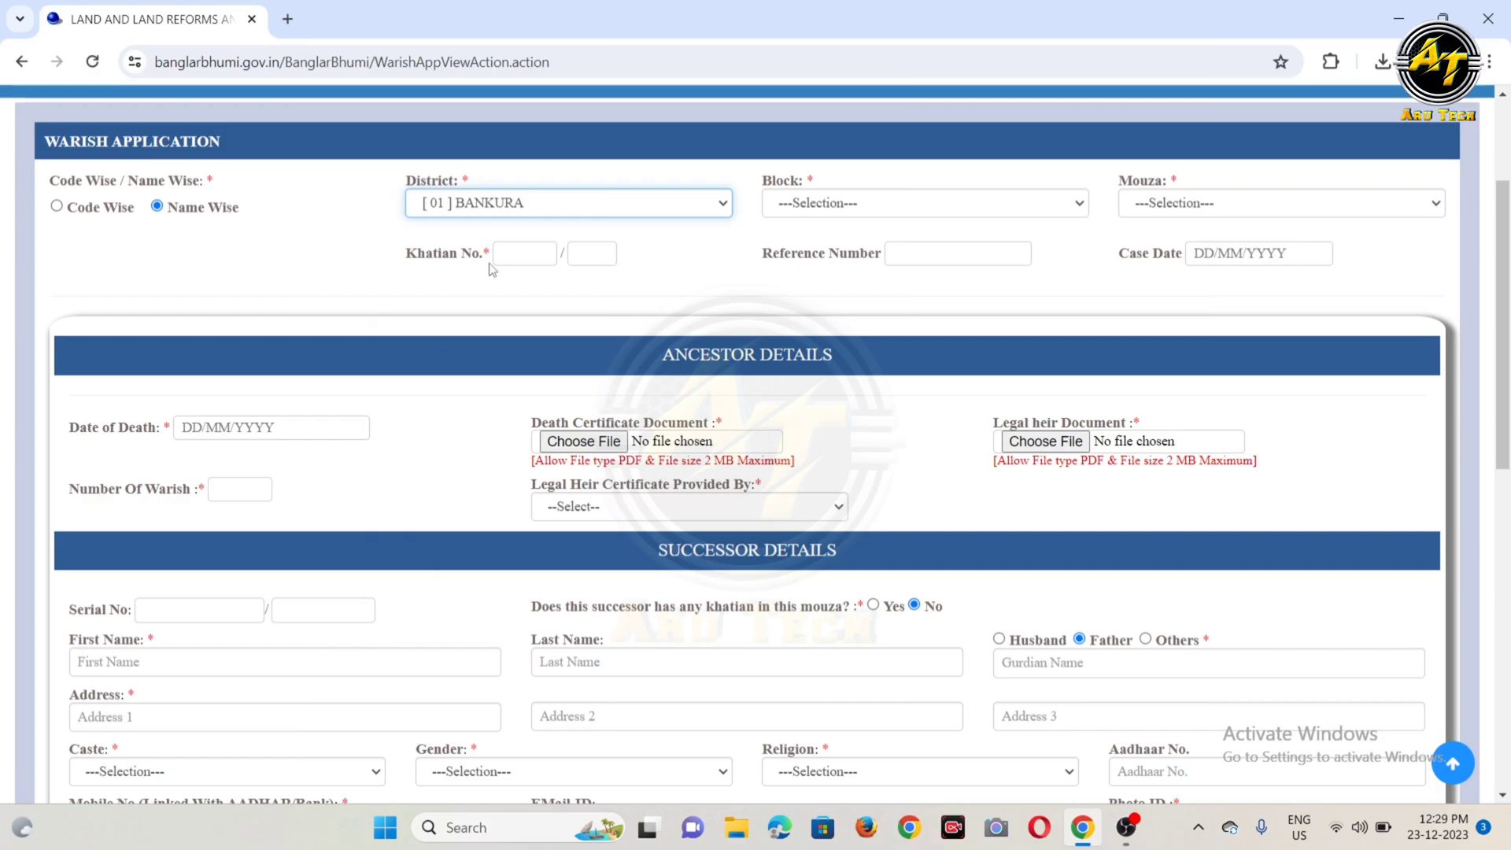
pyautogui.click(857, 203)
pyautogui.scroll(-1, 840, 551)
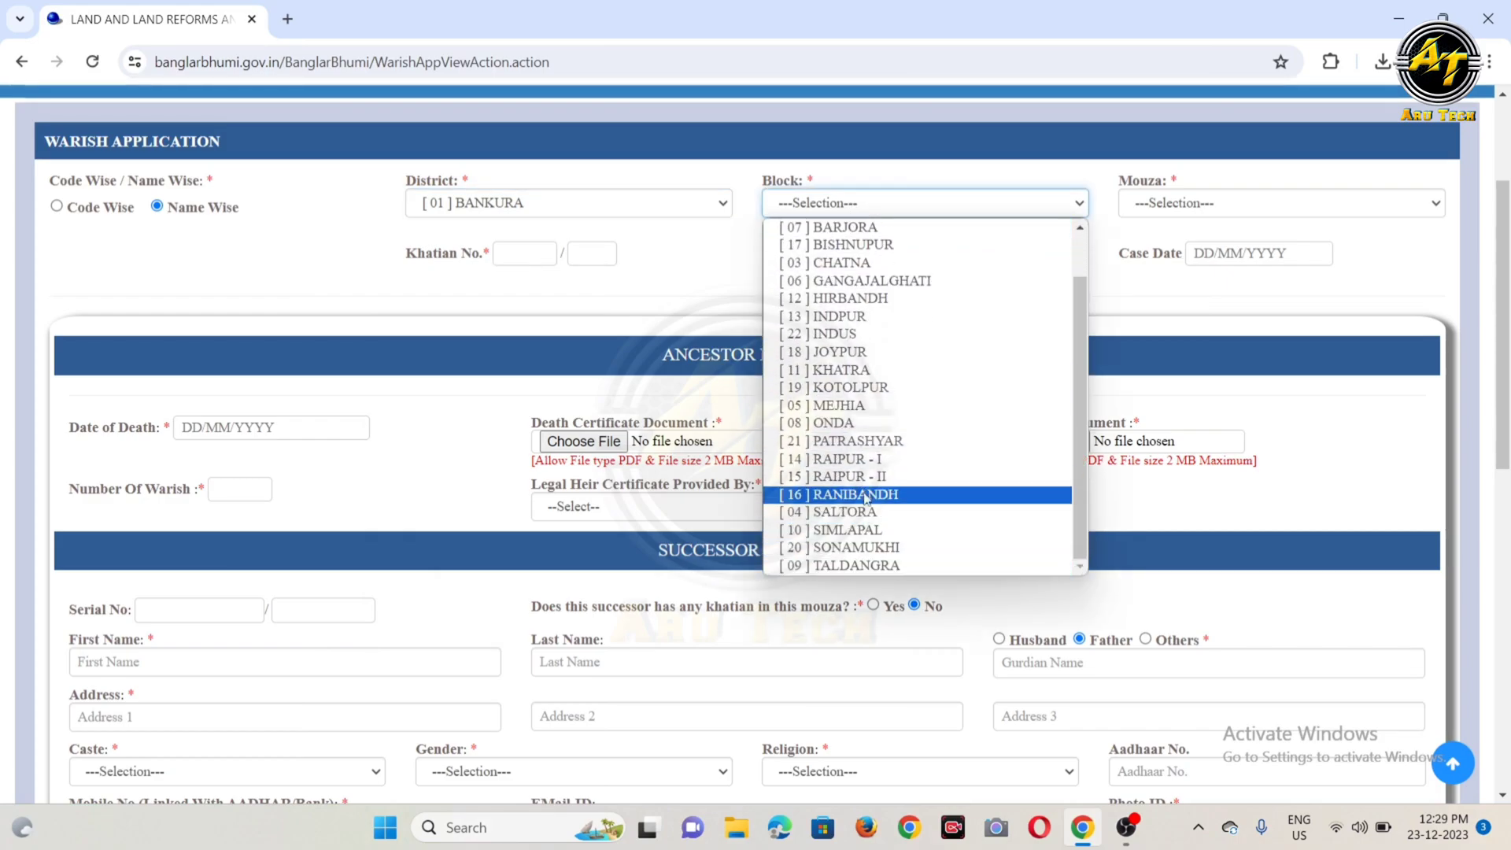
pyautogui.click(876, 250)
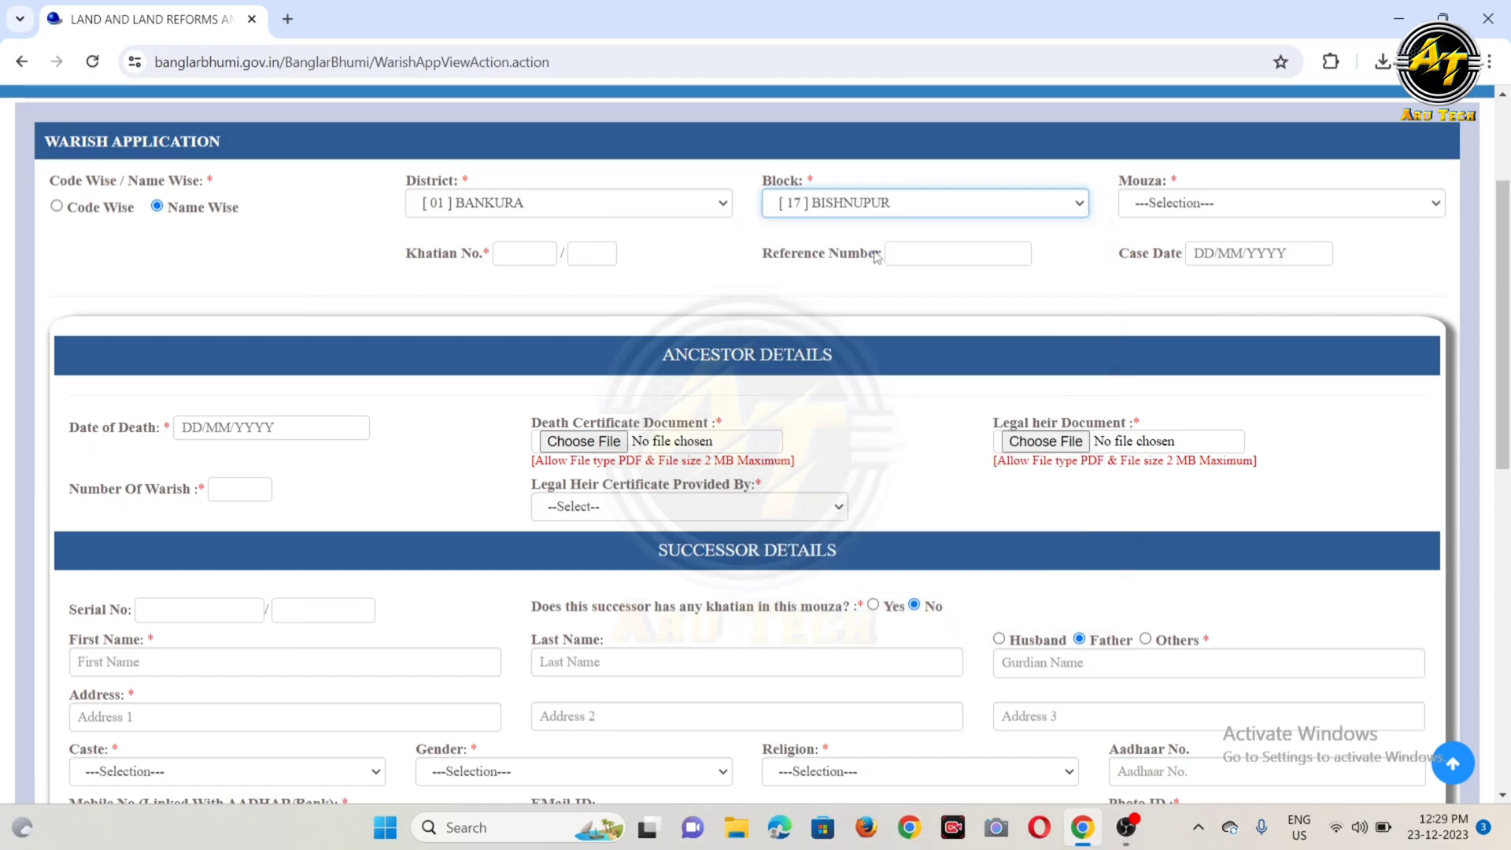
# Step: Choose the property's mouza and make the Khatian No. ready for entry
pyautogui.click(1162, 205)
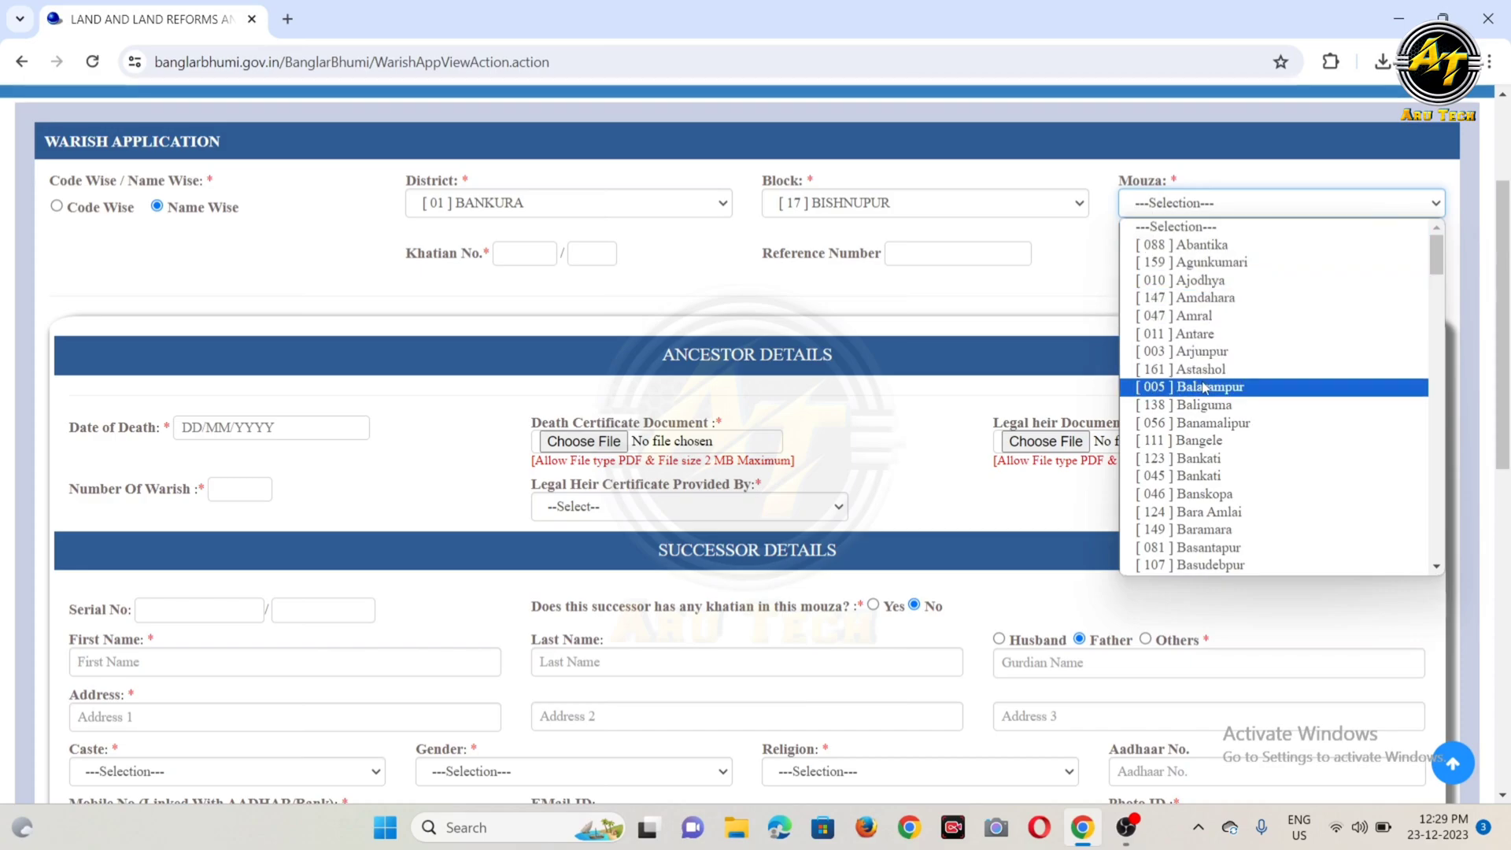
pyautogui.scroll(-6, 1204, 390)
pyautogui.scroll(-5, 1204, 396)
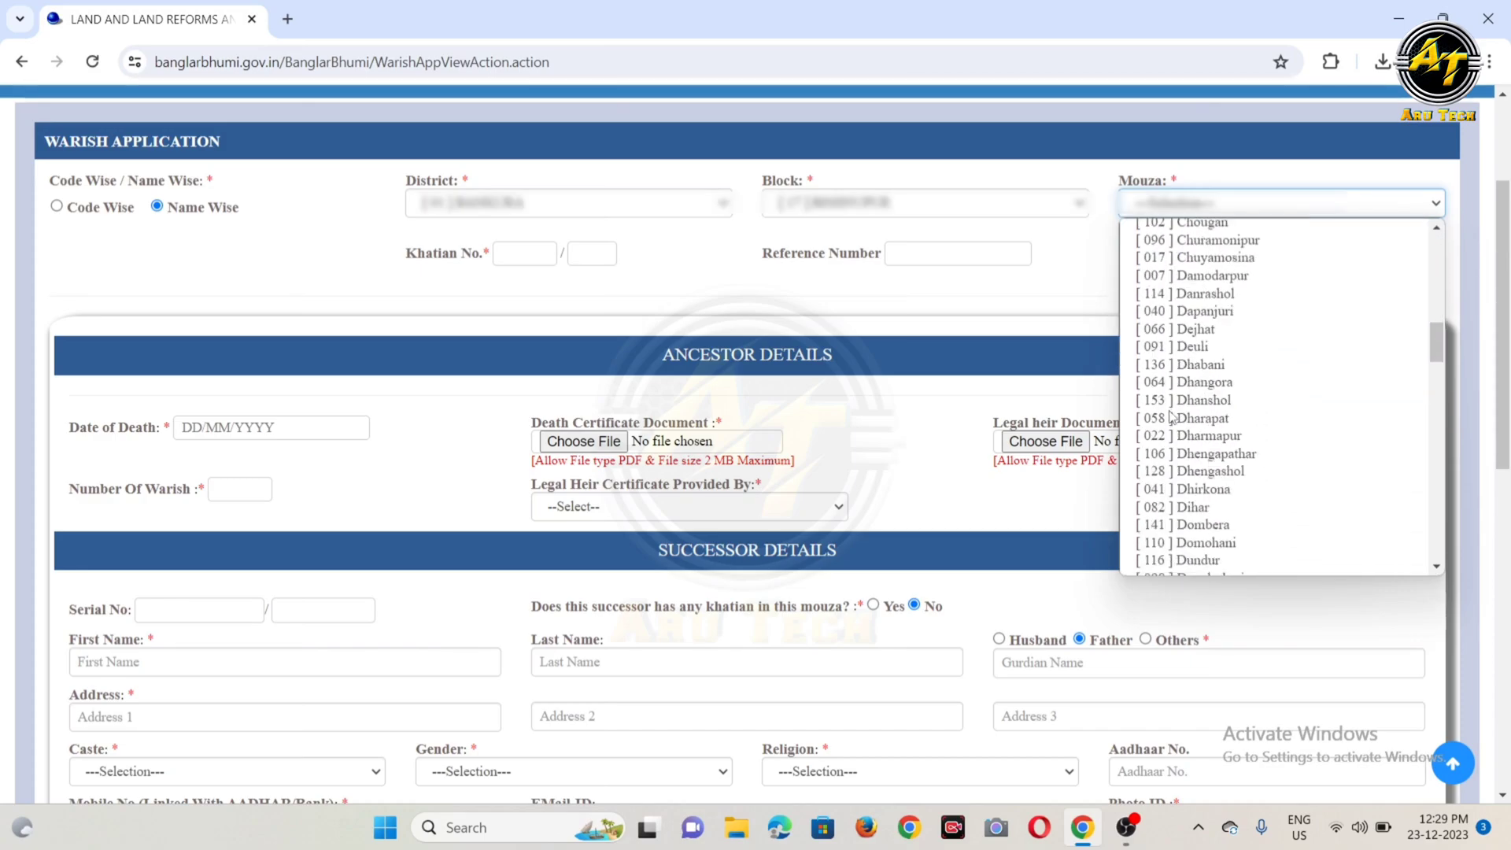
pyautogui.click(1205, 409)
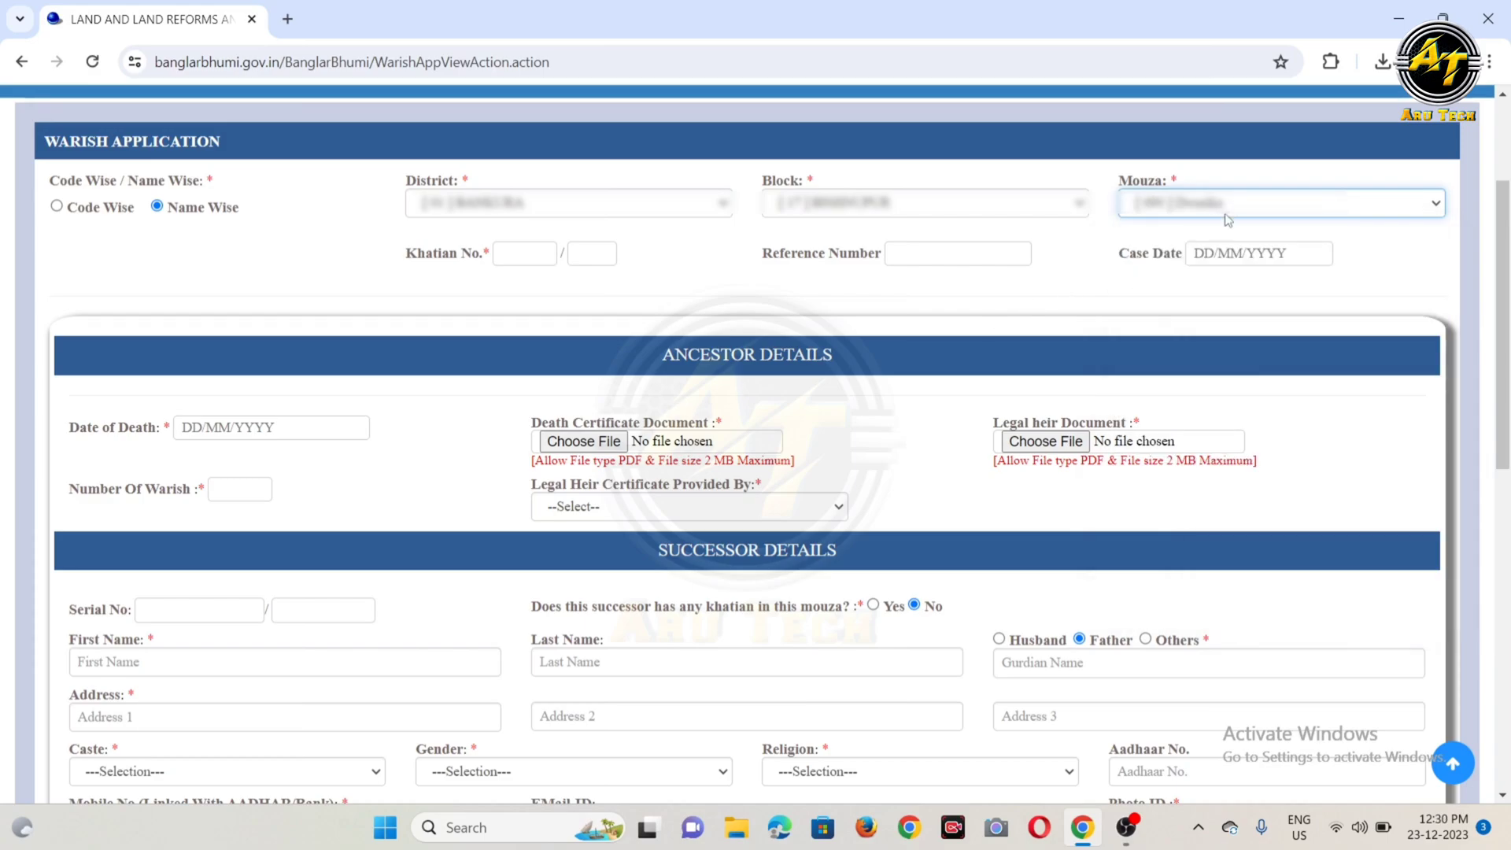
pyautogui.click(509, 255)
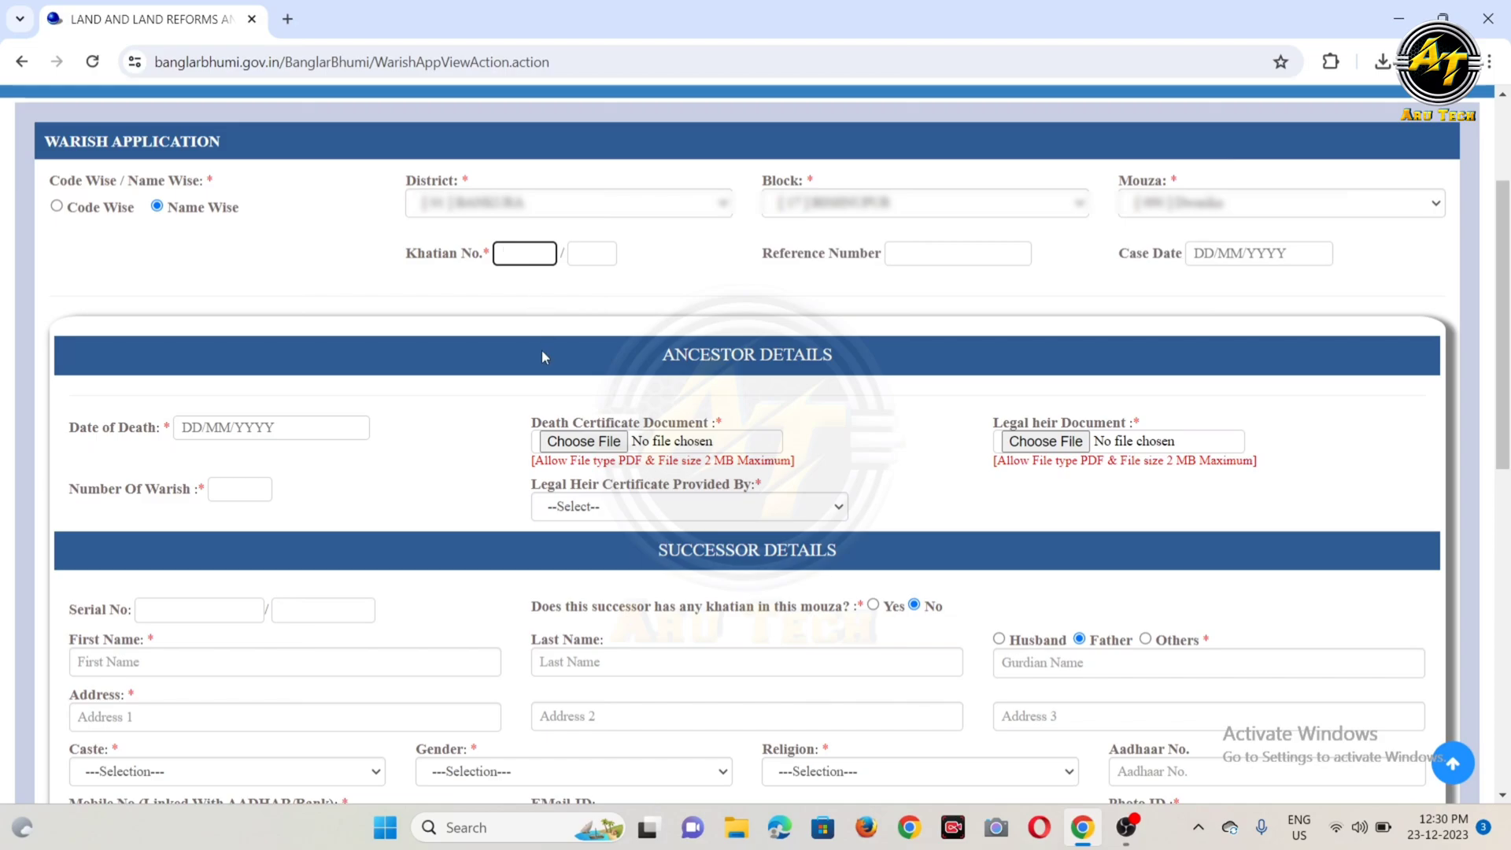
# Step: In the ancestor details, set the number of warish to 5 and the legal heir certificate provider to Panchayet Prodhan
pyautogui.scroll(-2, 393, 391)
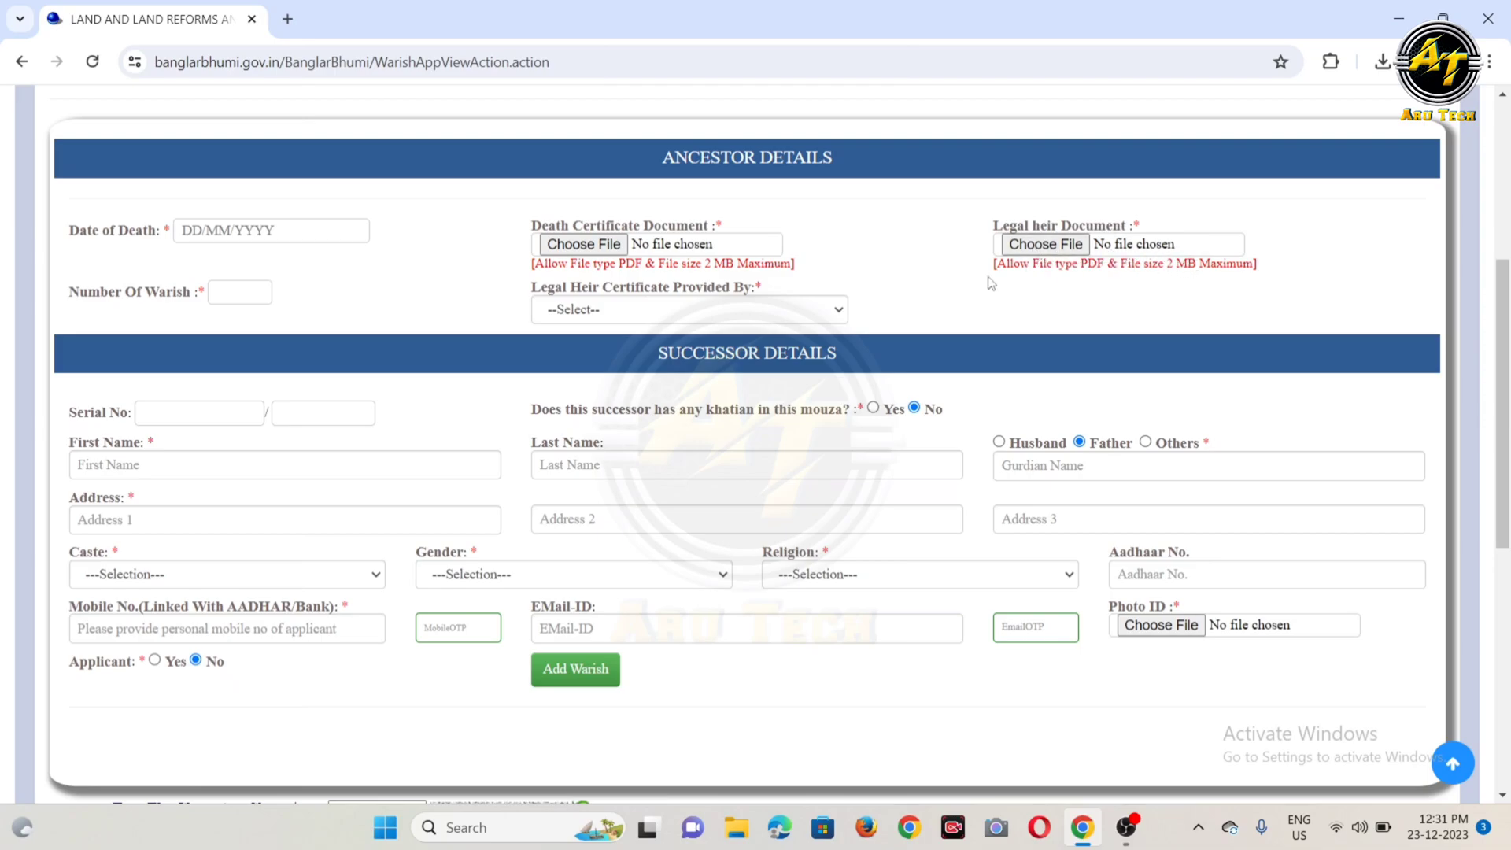
pyautogui.click(223, 296)
pyautogui.click(581, 311)
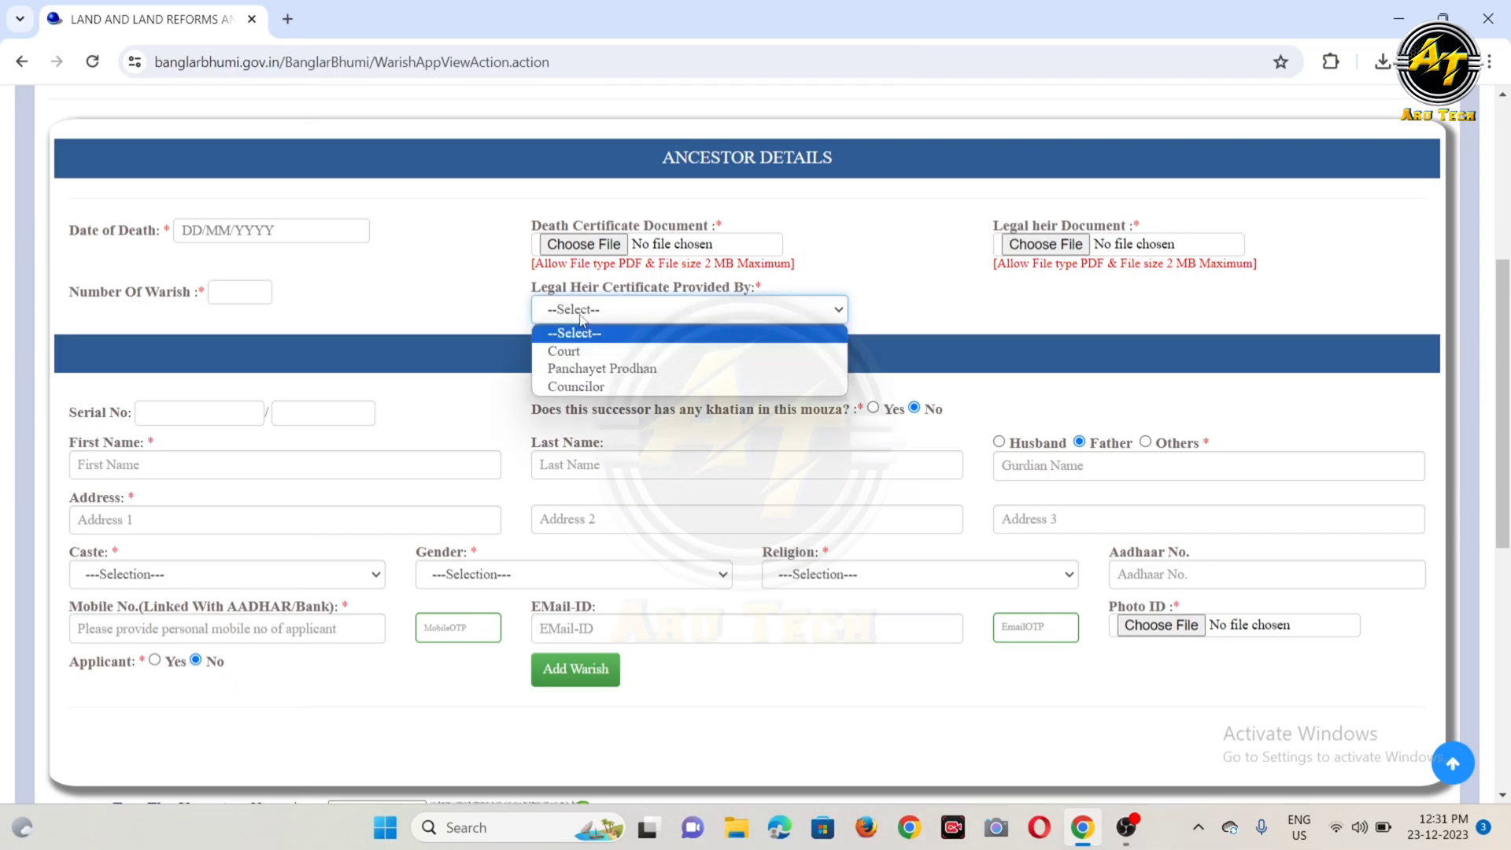
pyautogui.click(629, 370)
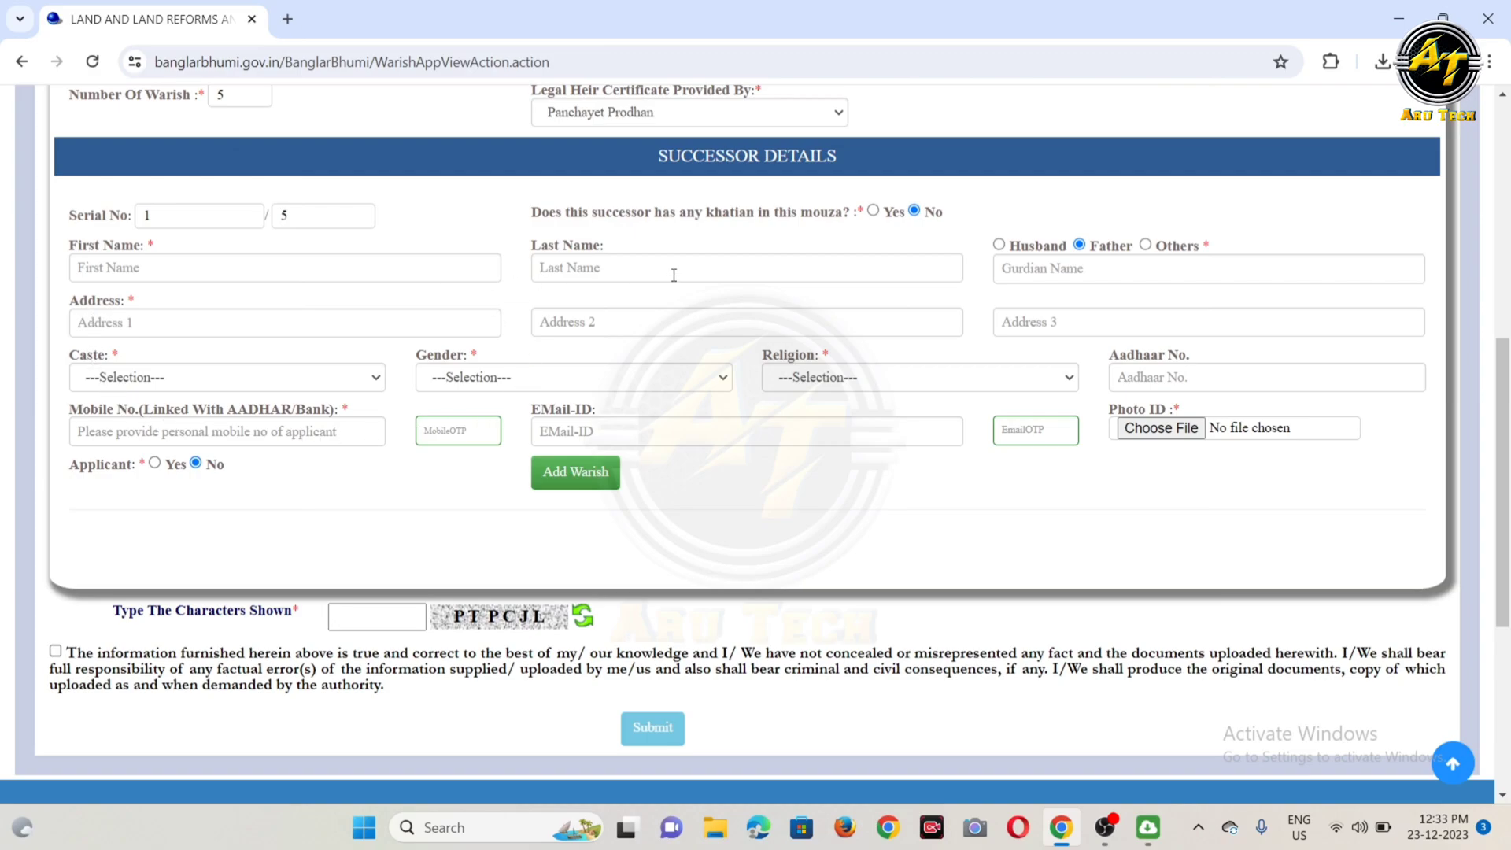
pyautogui.click(202, 270)
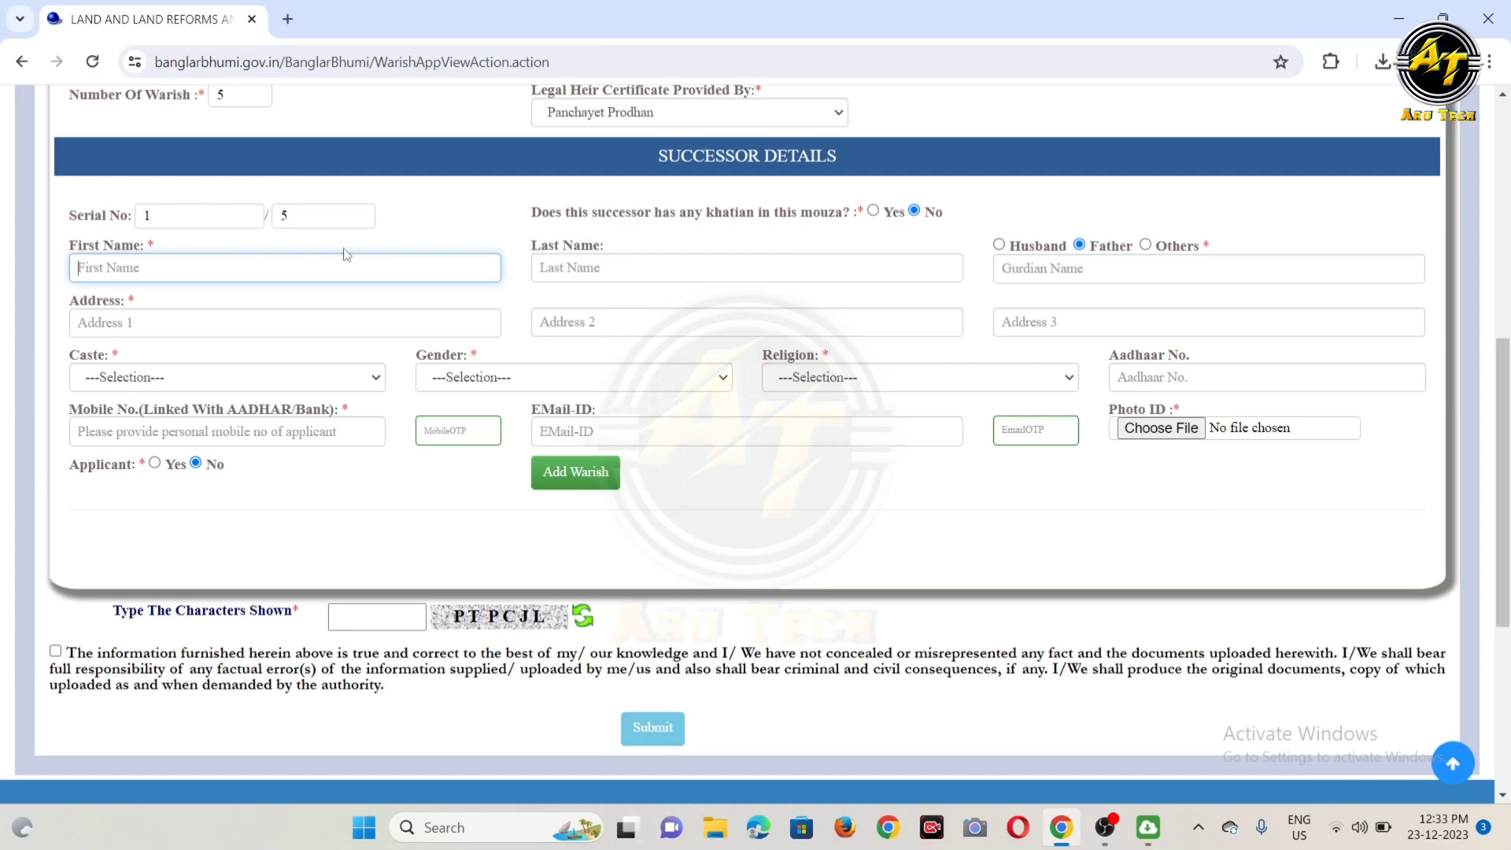
pyautogui.click(1055, 273)
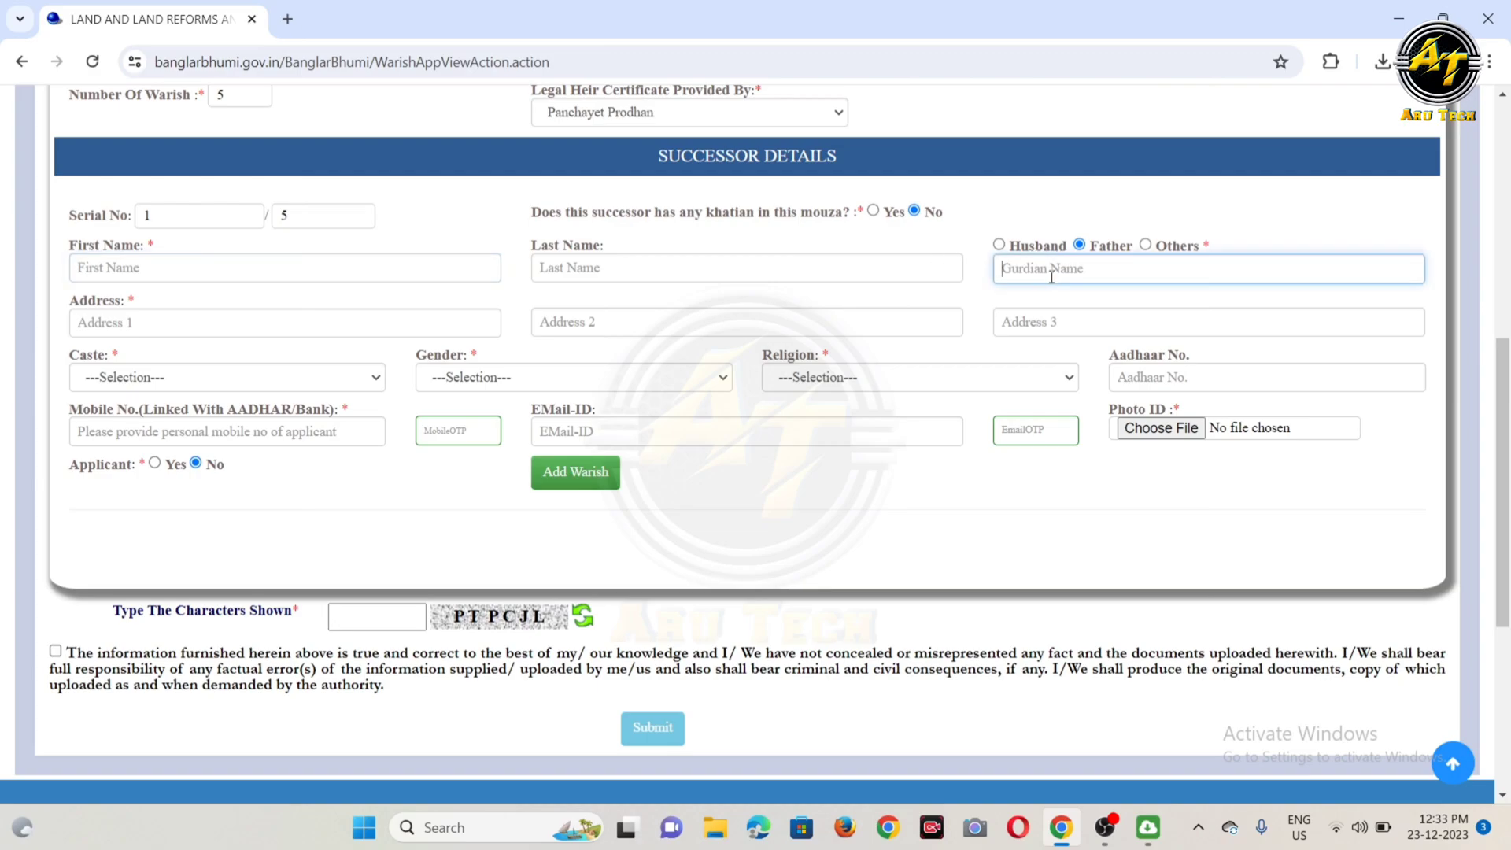
pyautogui.click(112, 321)
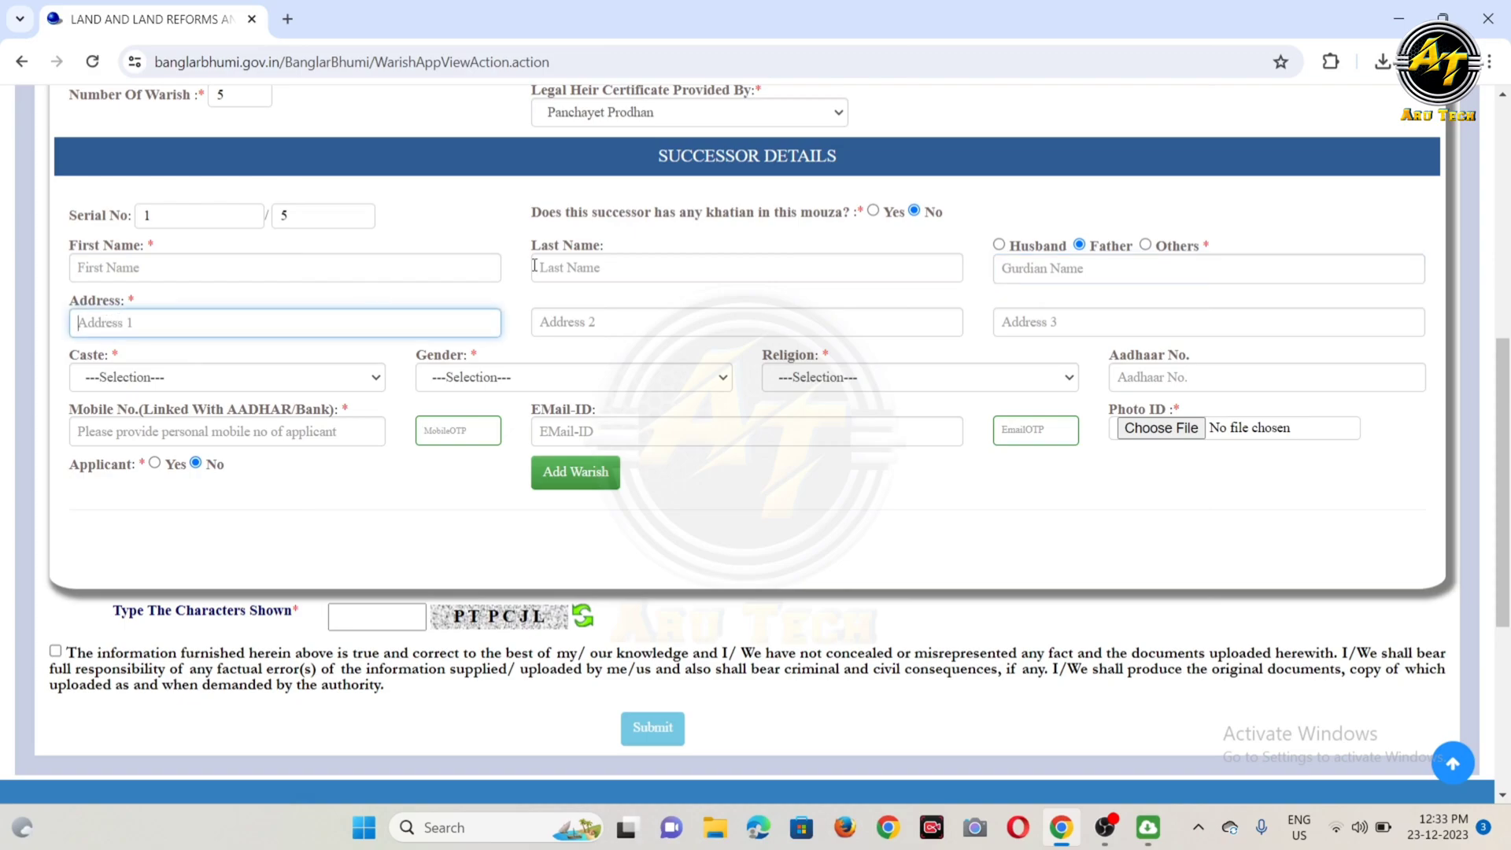
pyautogui.click(644, 328)
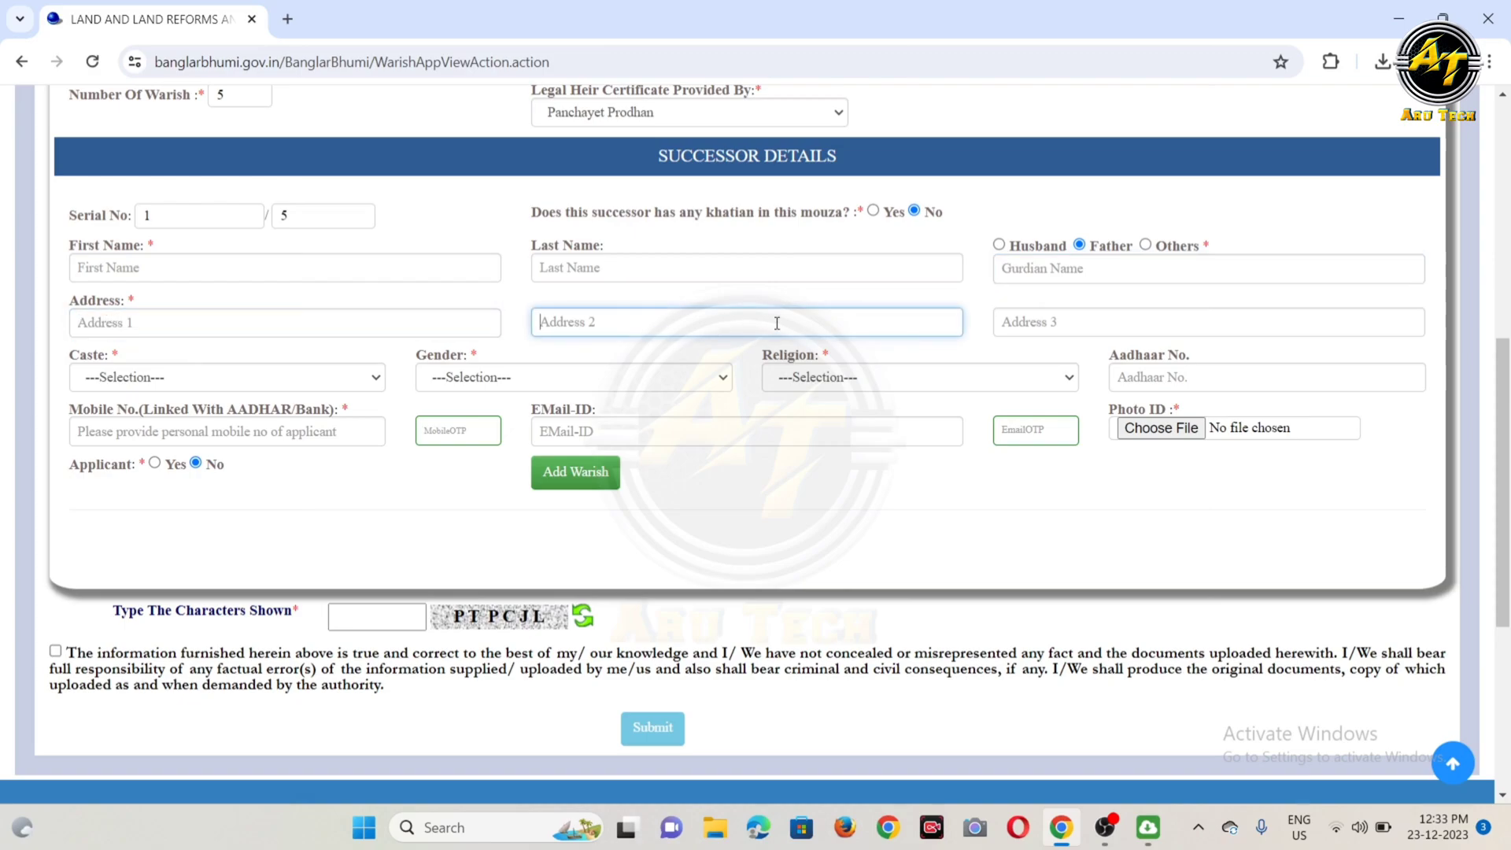
pyautogui.click(1080, 324)
# Step: Set the first successor's caste to GENERAL, gender to FEMALE and religion to MUSLIM
pyautogui.click(126, 384)
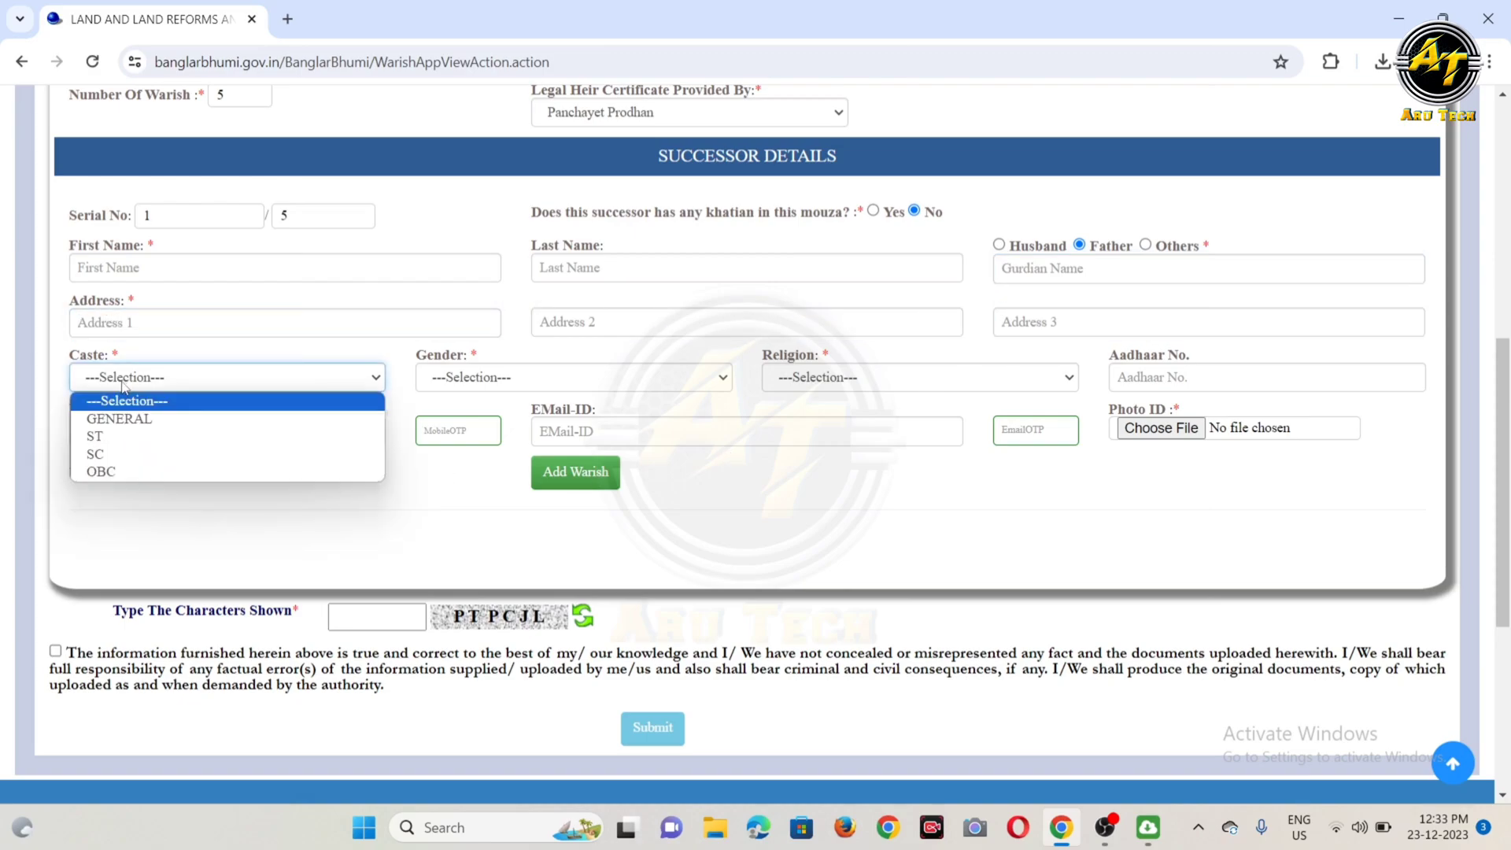
pyautogui.click(113, 420)
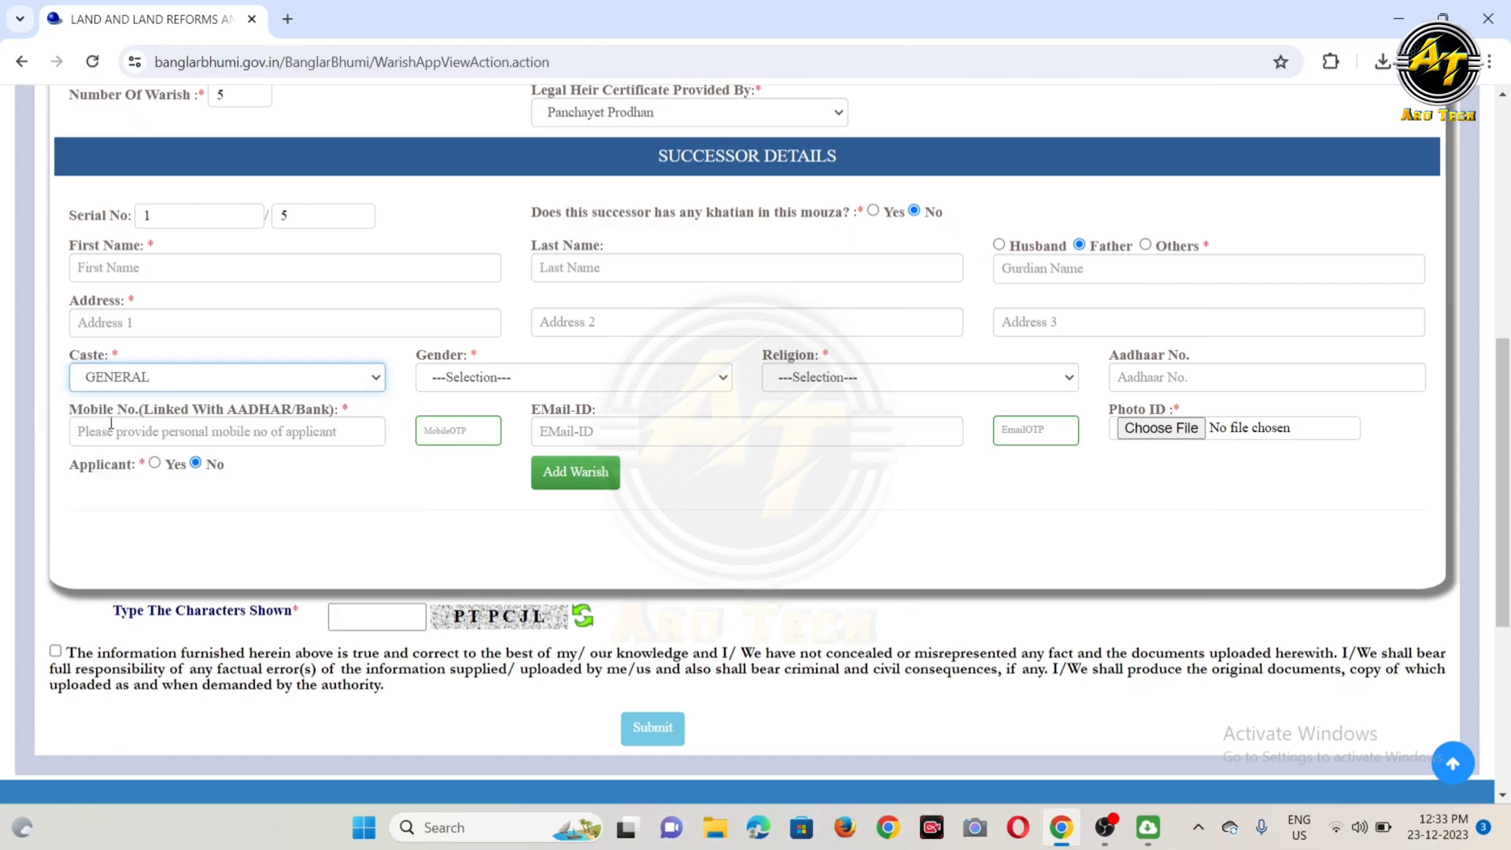
pyautogui.click(494, 378)
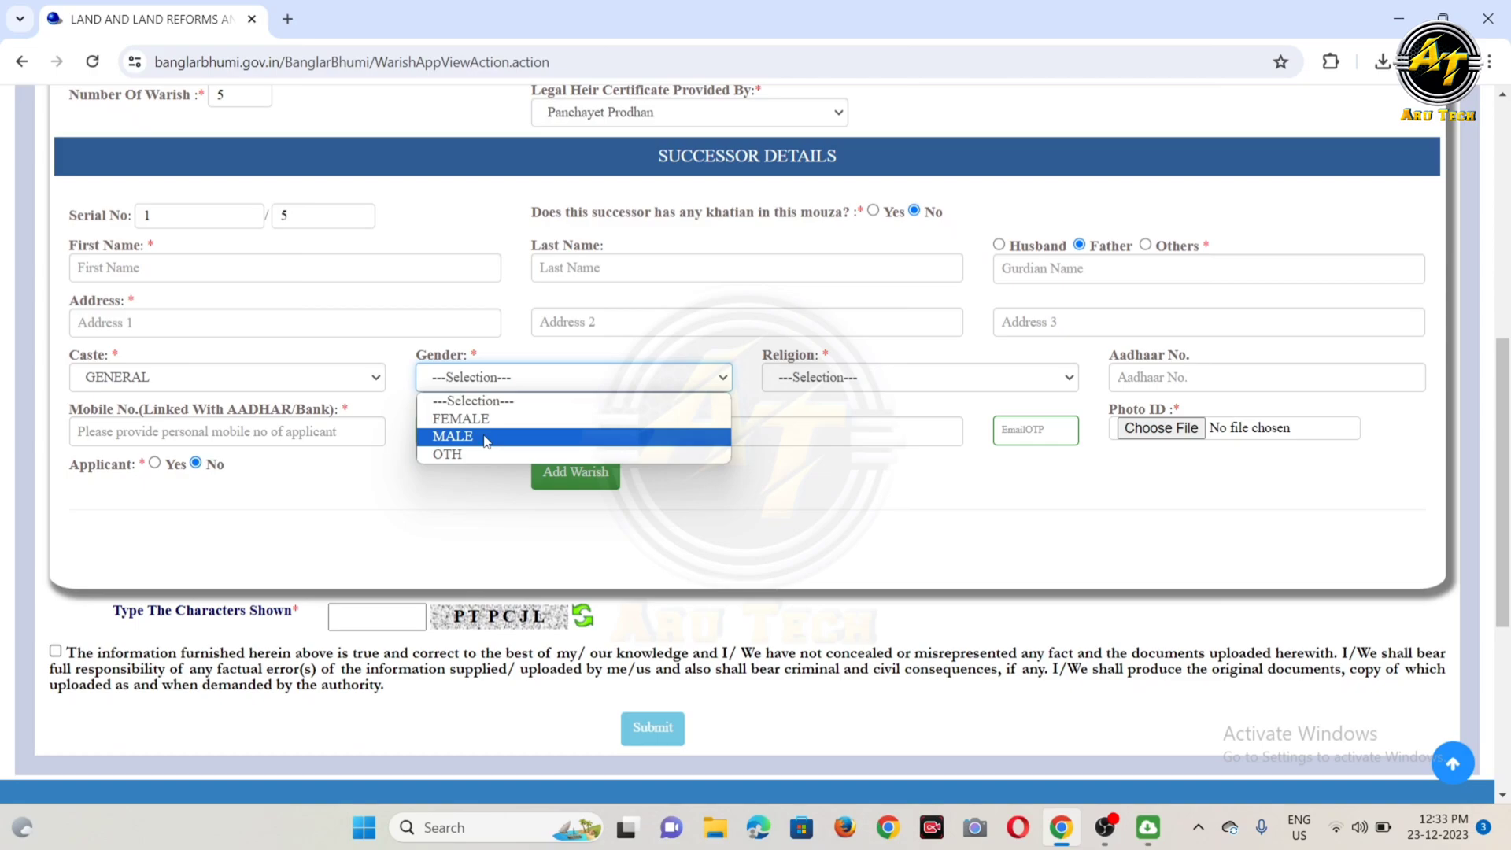
pyautogui.click(487, 419)
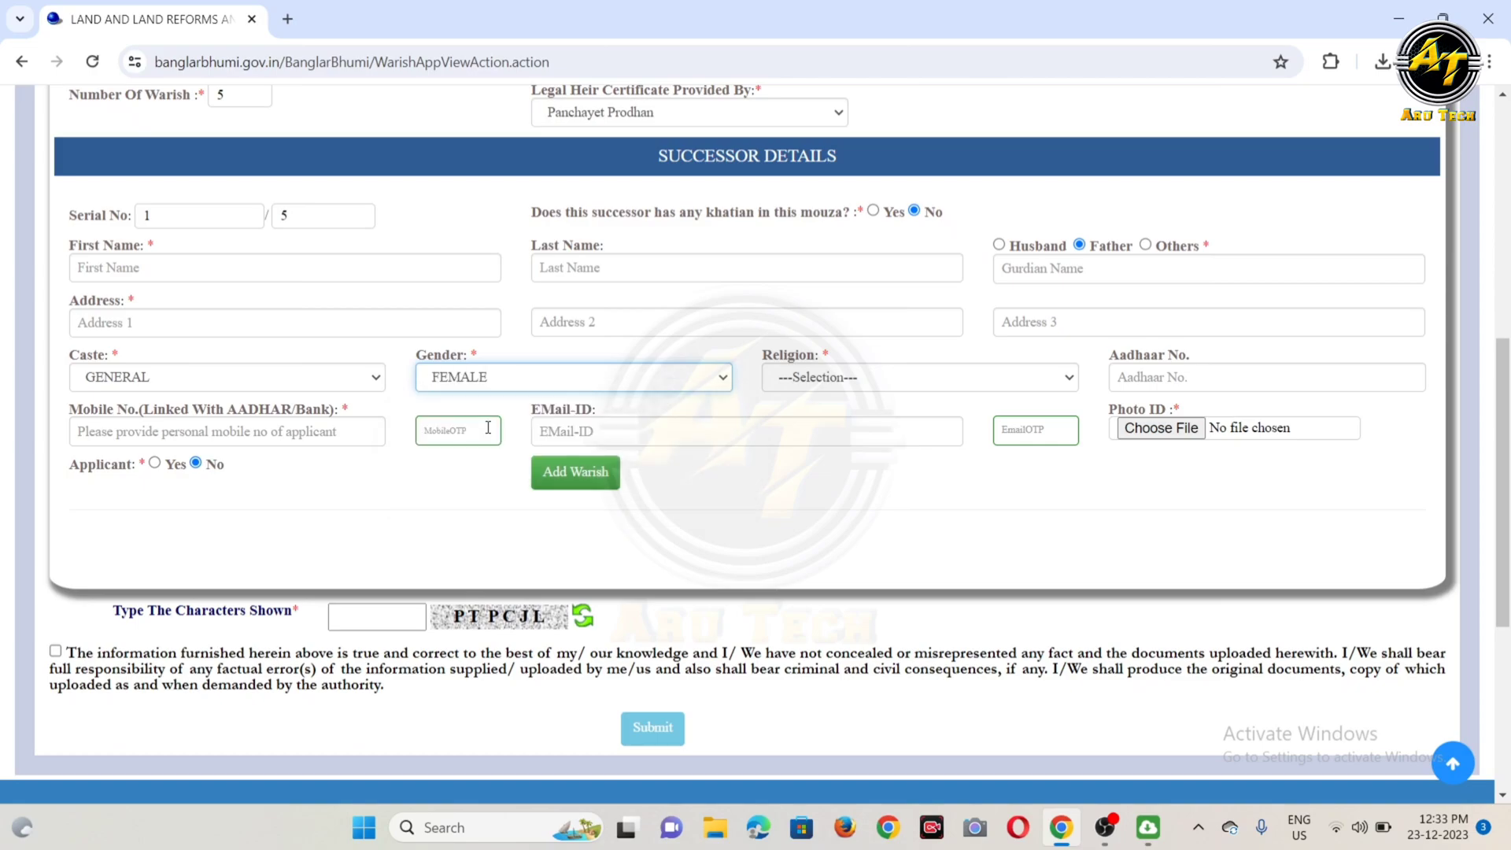
pyautogui.click(816, 375)
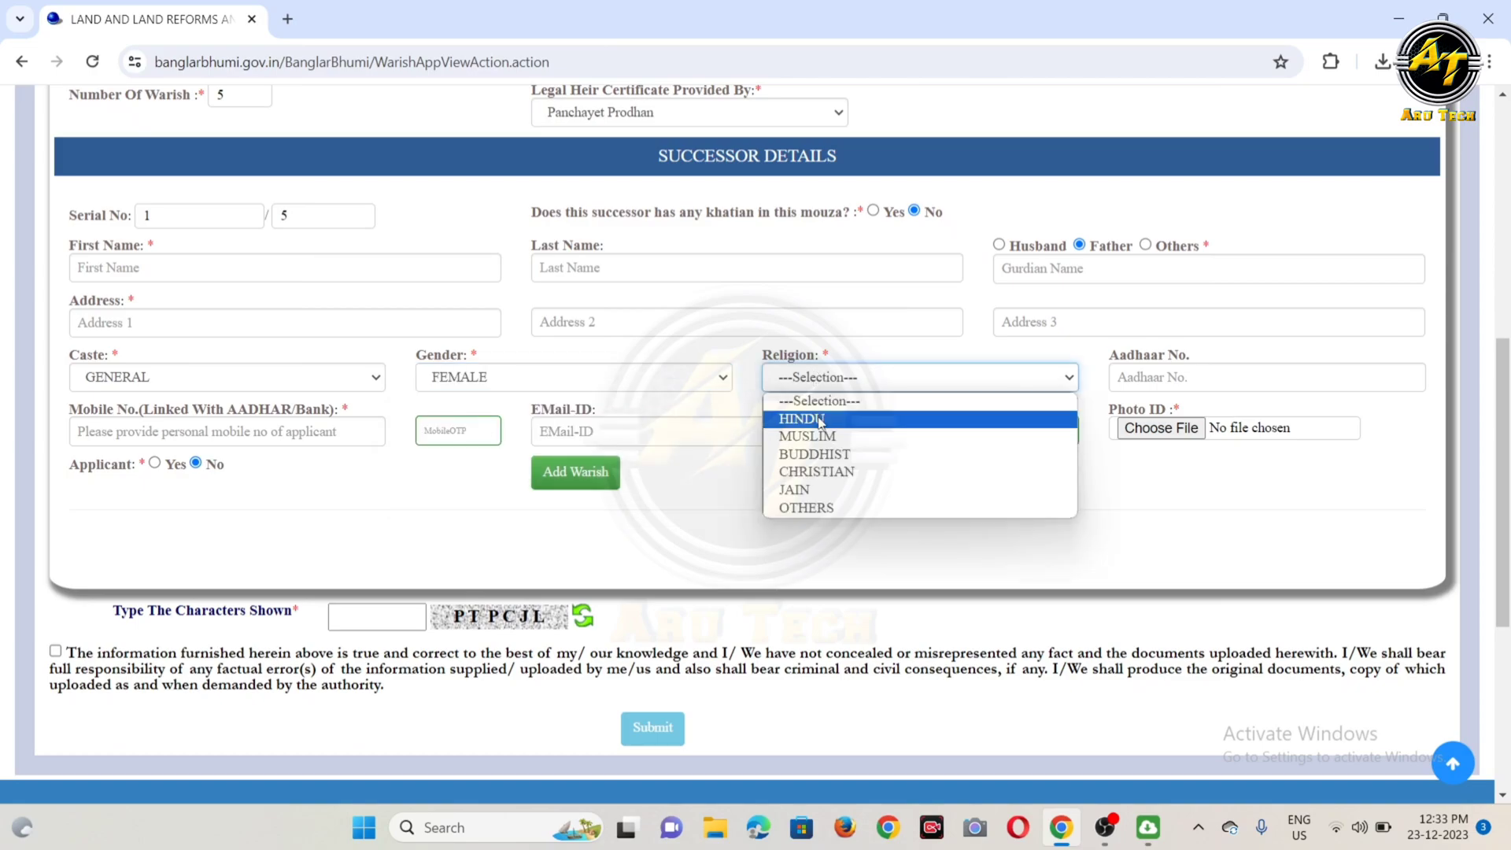
pyautogui.click(821, 436)
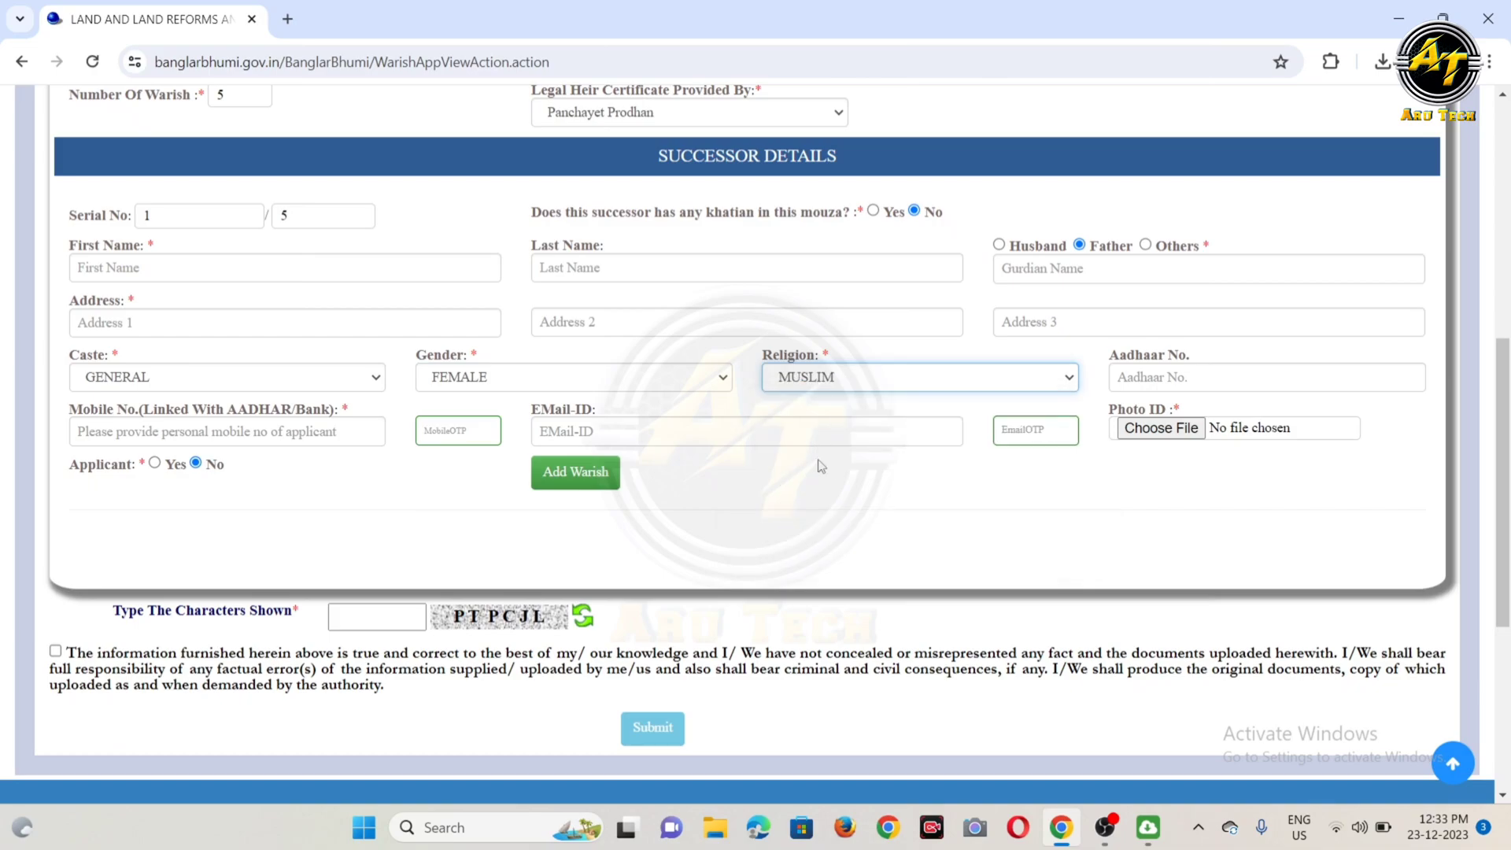
# Step: Fill in the first successor's linked mobile number and e-mail address
pyautogui.click(1185, 377)
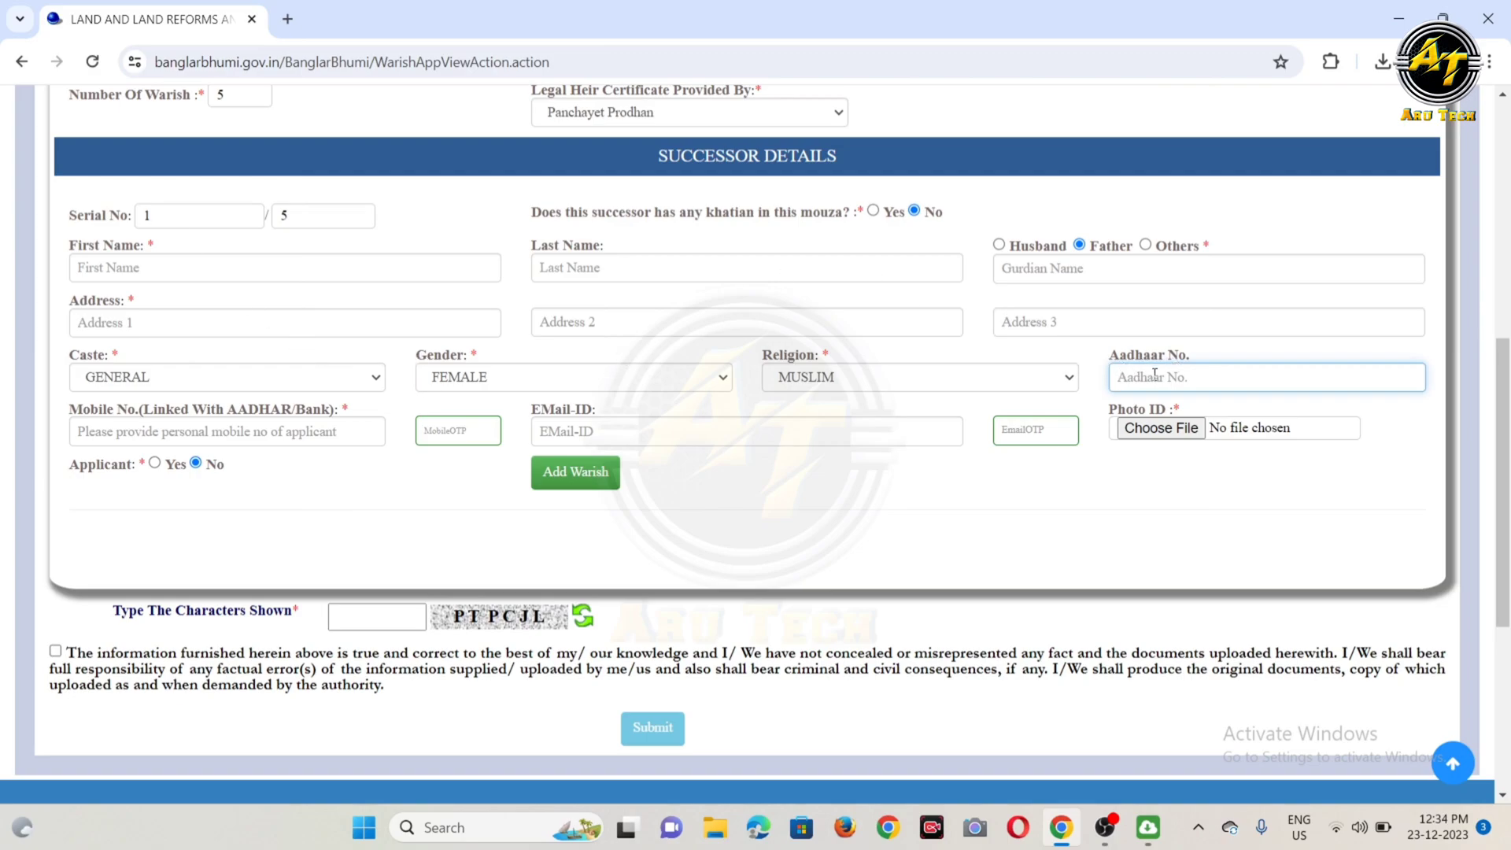
pyautogui.click(143, 434)
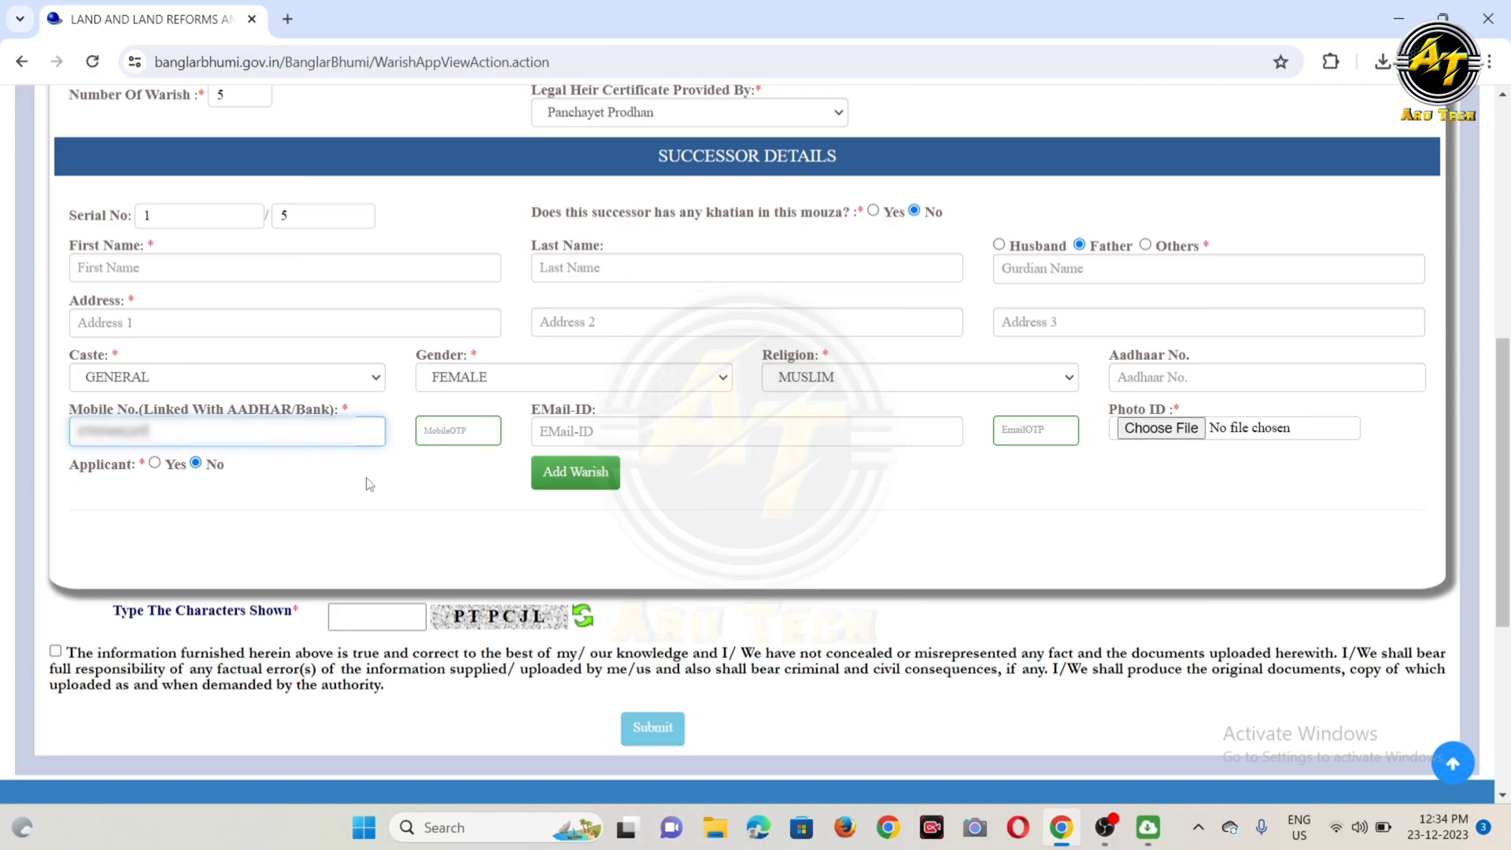
pyautogui.click(366, 478)
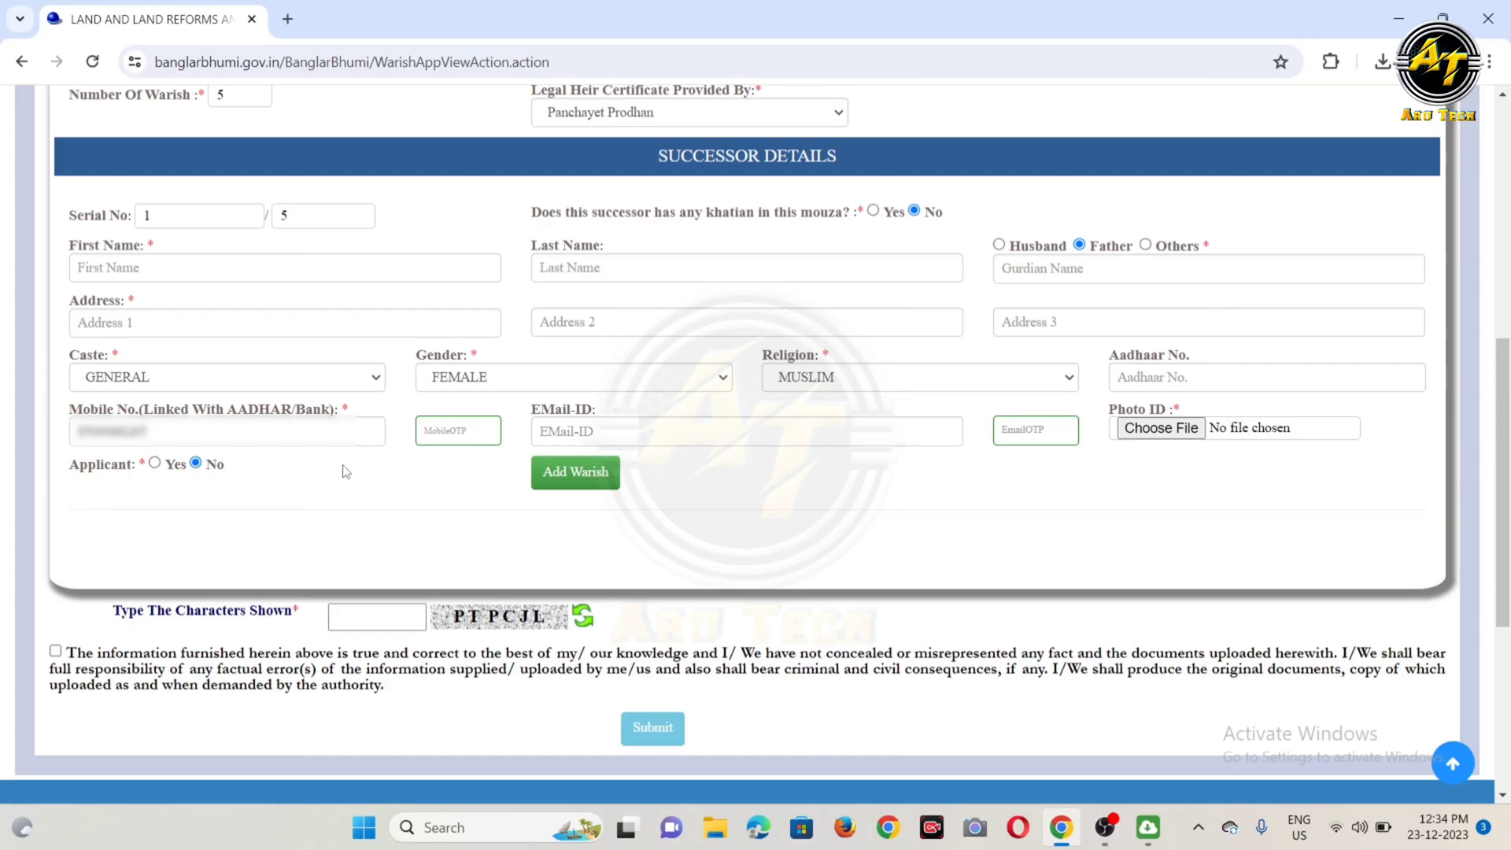
pyautogui.click(459, 430)
pyautogui.click(587, 430)
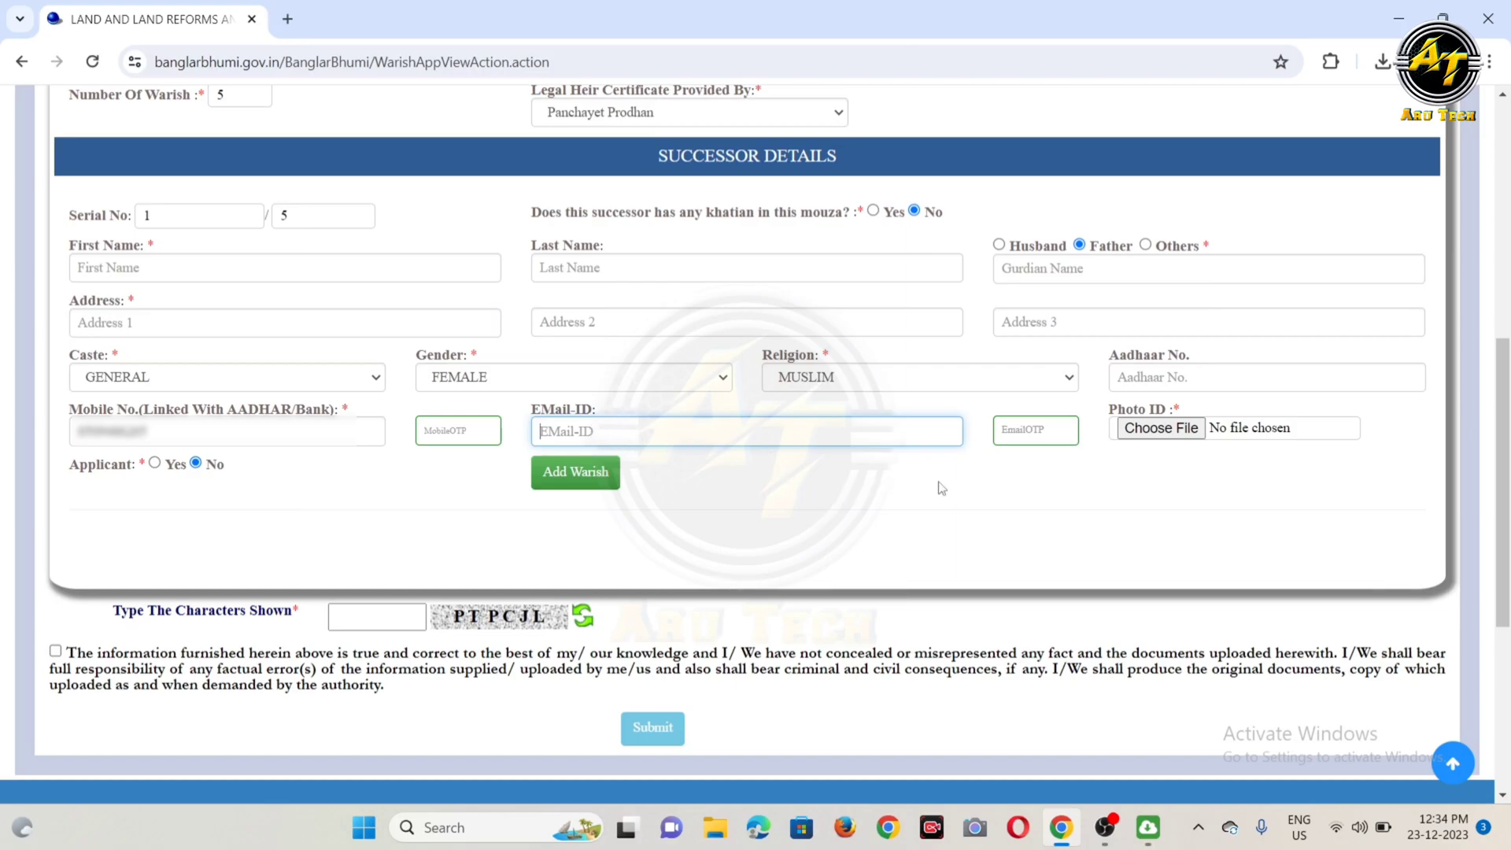
pyautogui.click(911, 481)
pyautogui.click(765, 419)
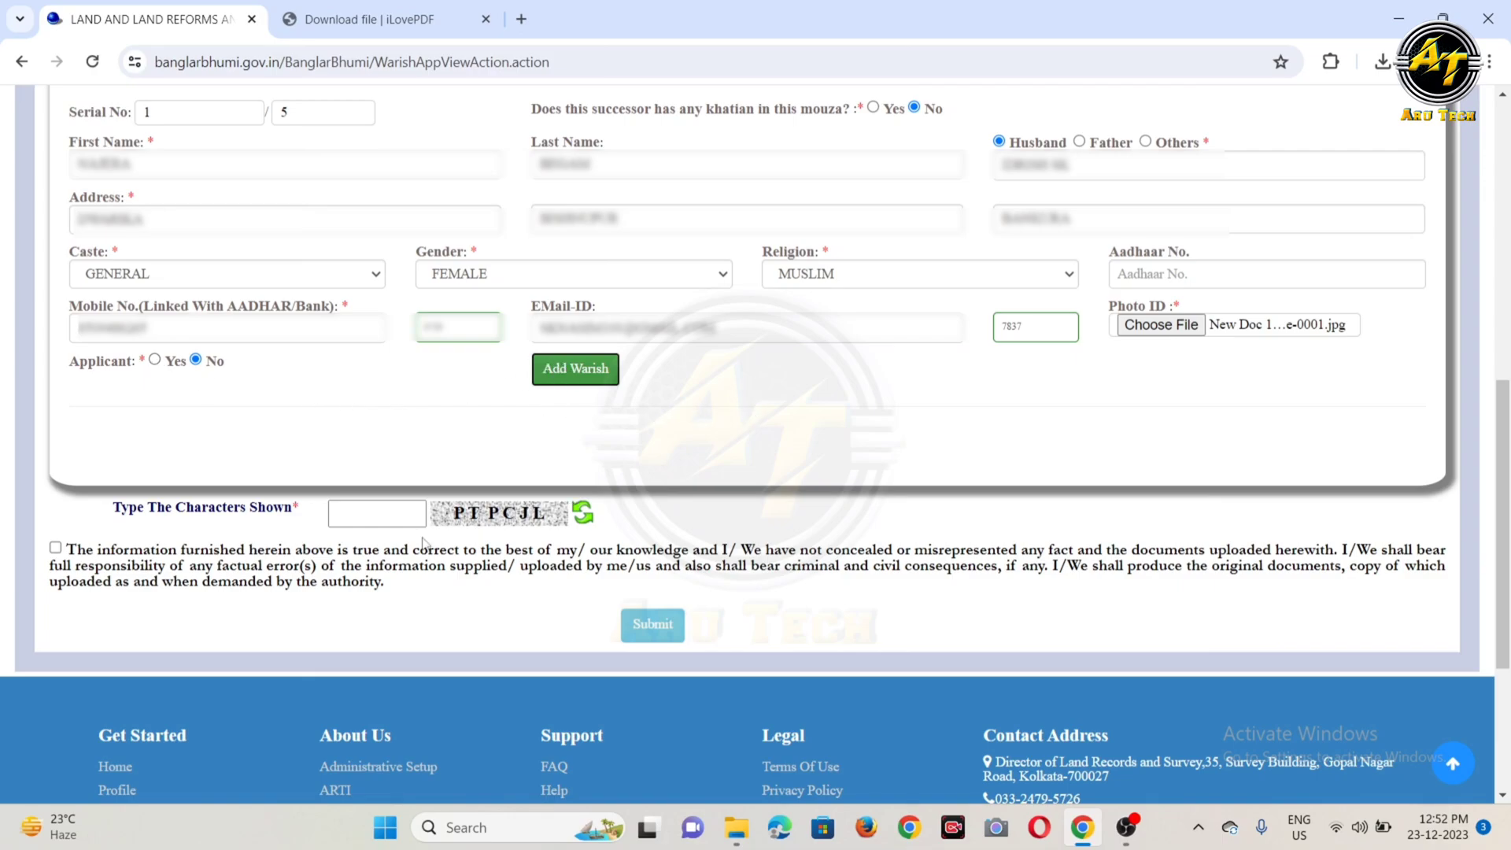
# Step: Enter the displayed captcha characters and accept the declaration that the furnished information is true and correct
pyautogui.click(391, 513)
pyautogui.write('P')
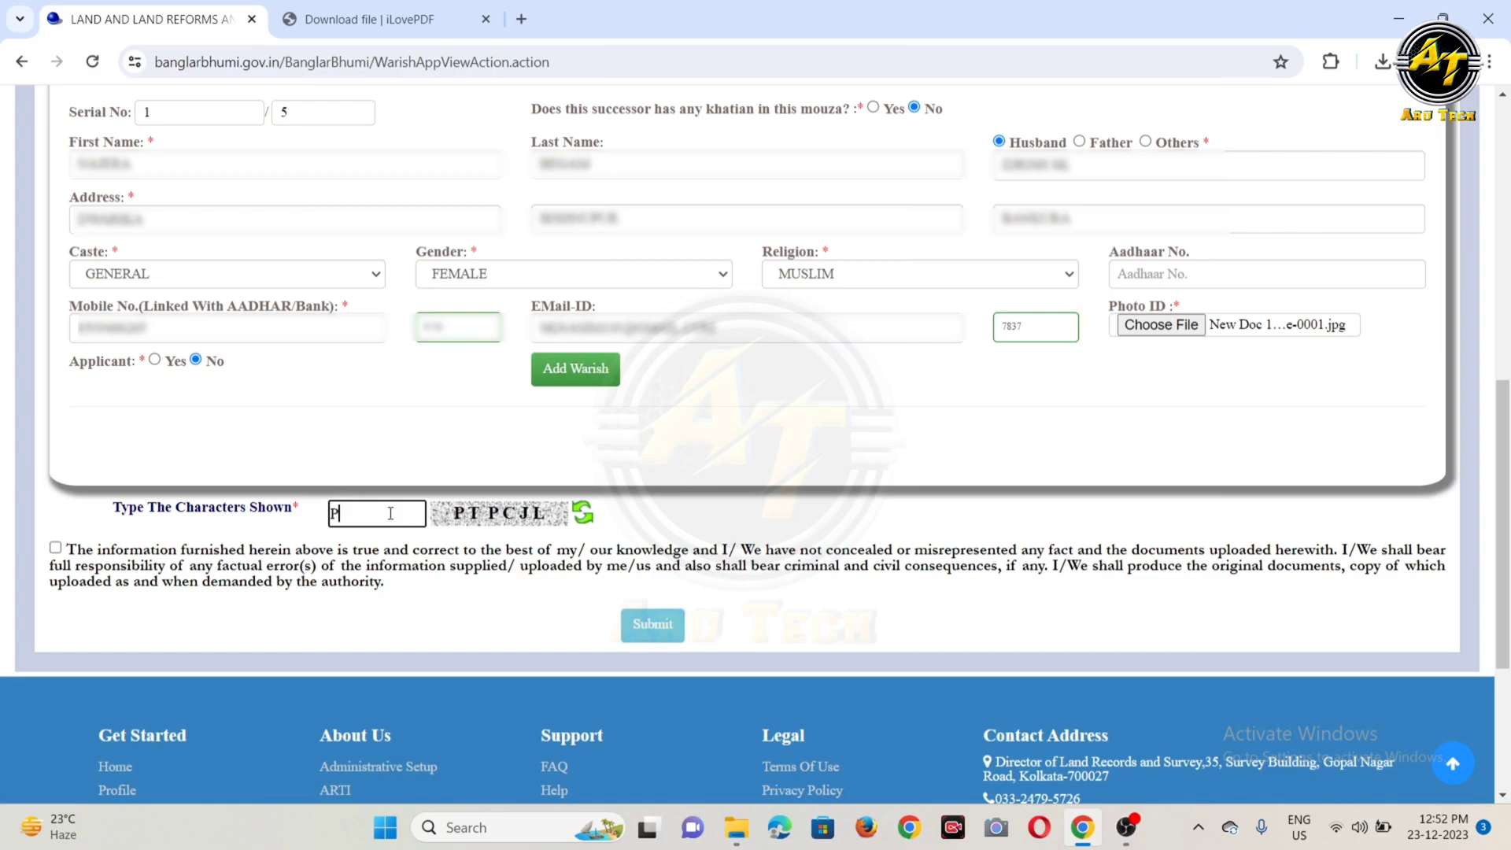
pyautogui.write('TPCJL')
pyautogui.click(55, 547)
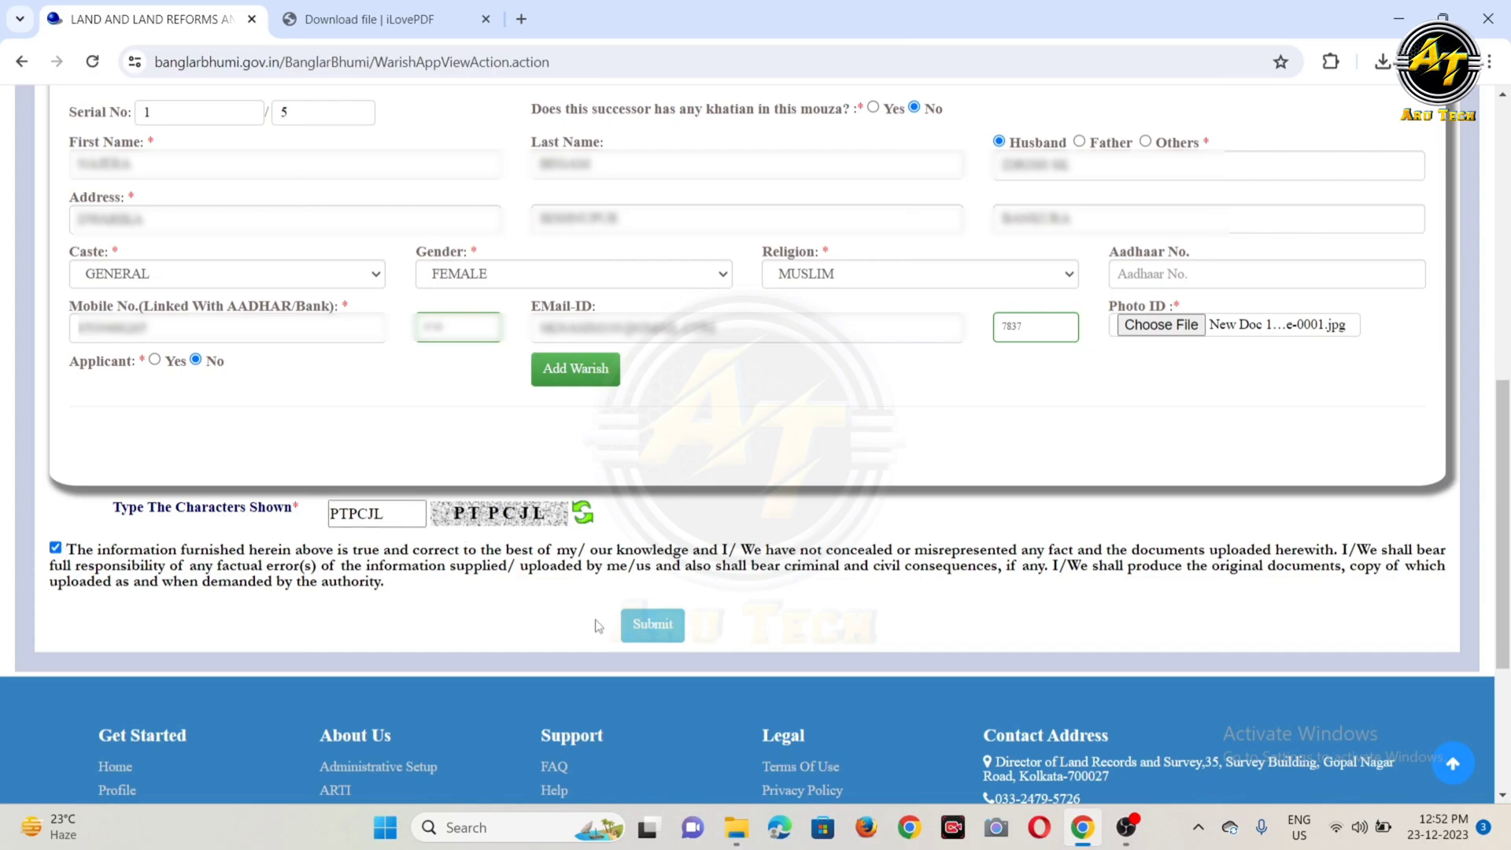